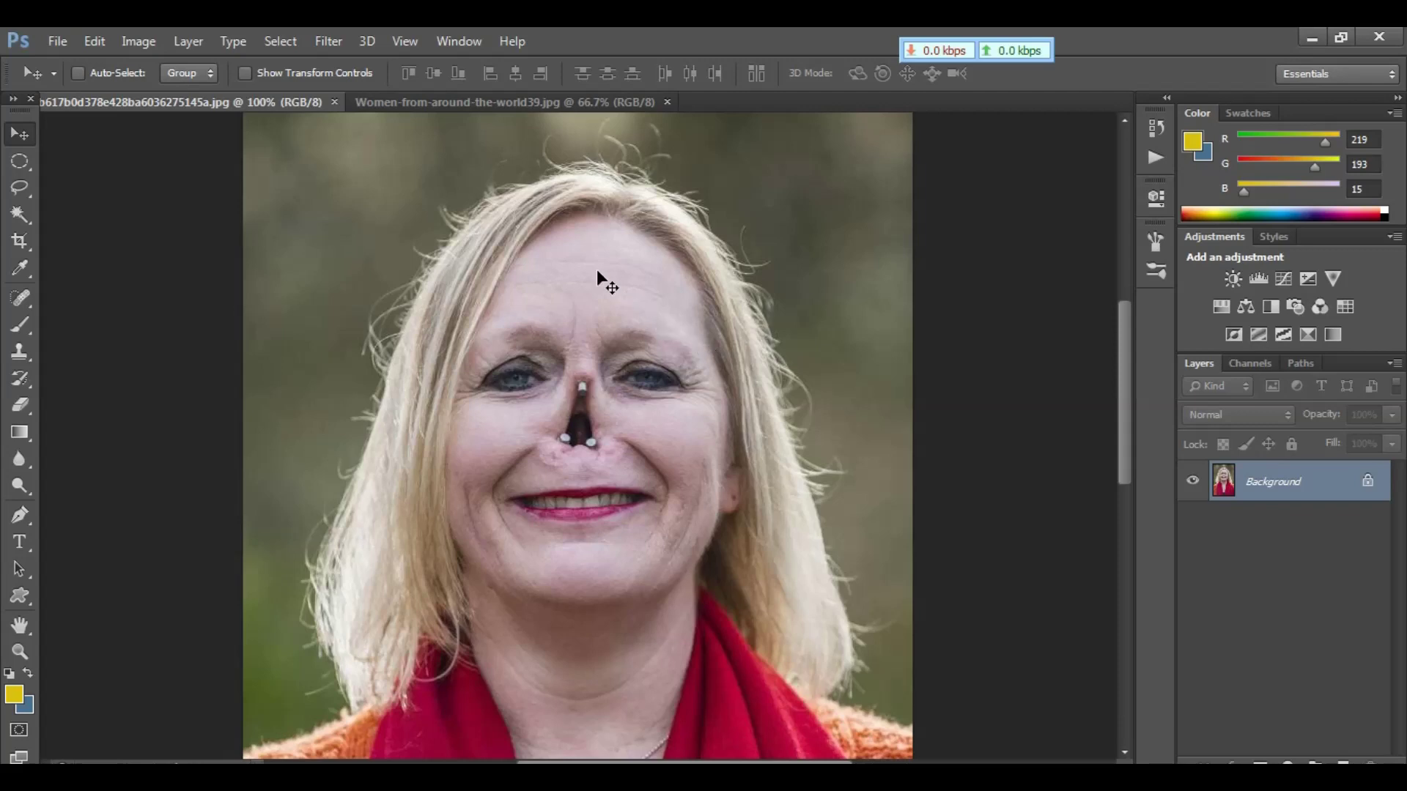
Step: Switch to the Women-from-around-the-world39.jpg document showing the dark-haired woman
click(460, 99)
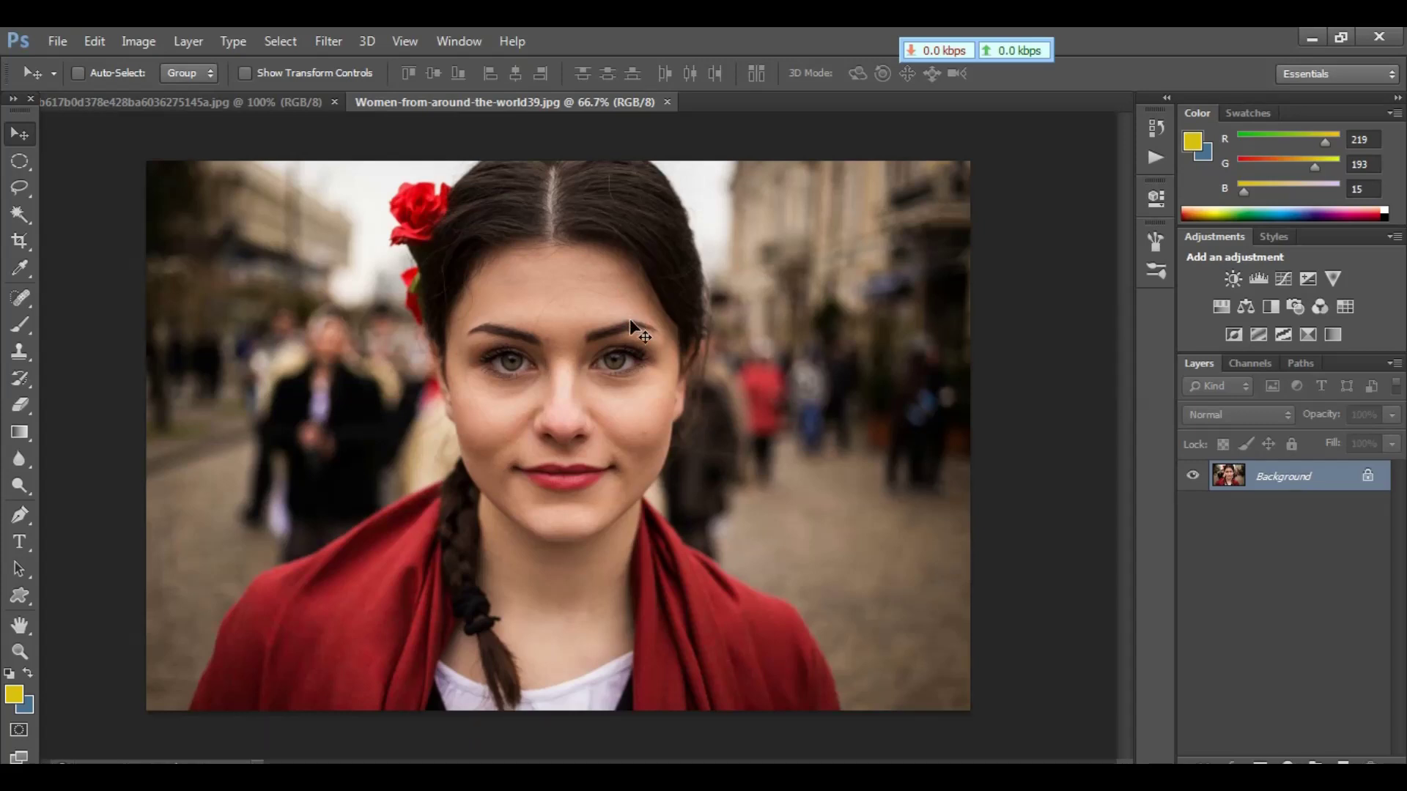
Step: At 100% zoom, lasso the dark-haired woman's nose and copy it to a new Layer 1
key(ctrl+plus)
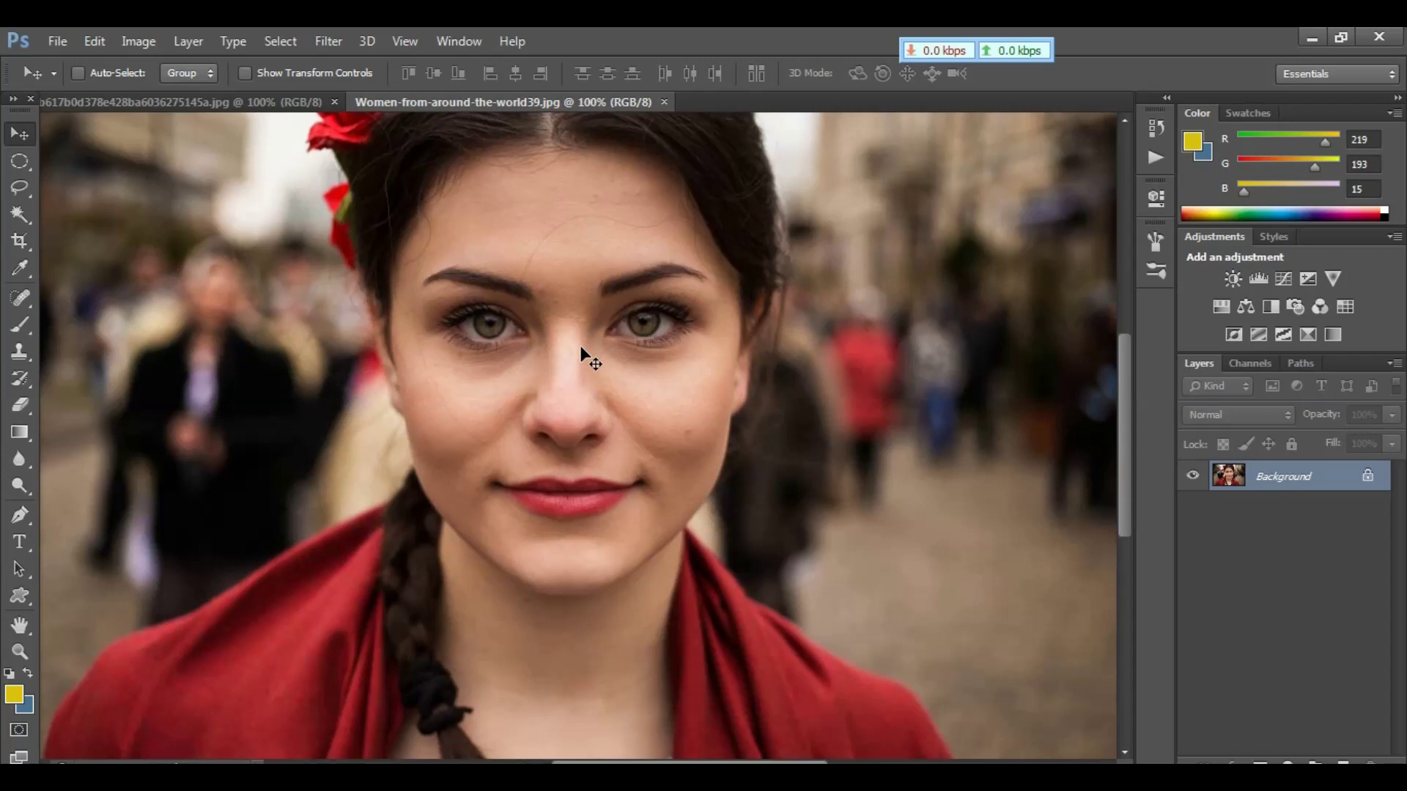
key(l)
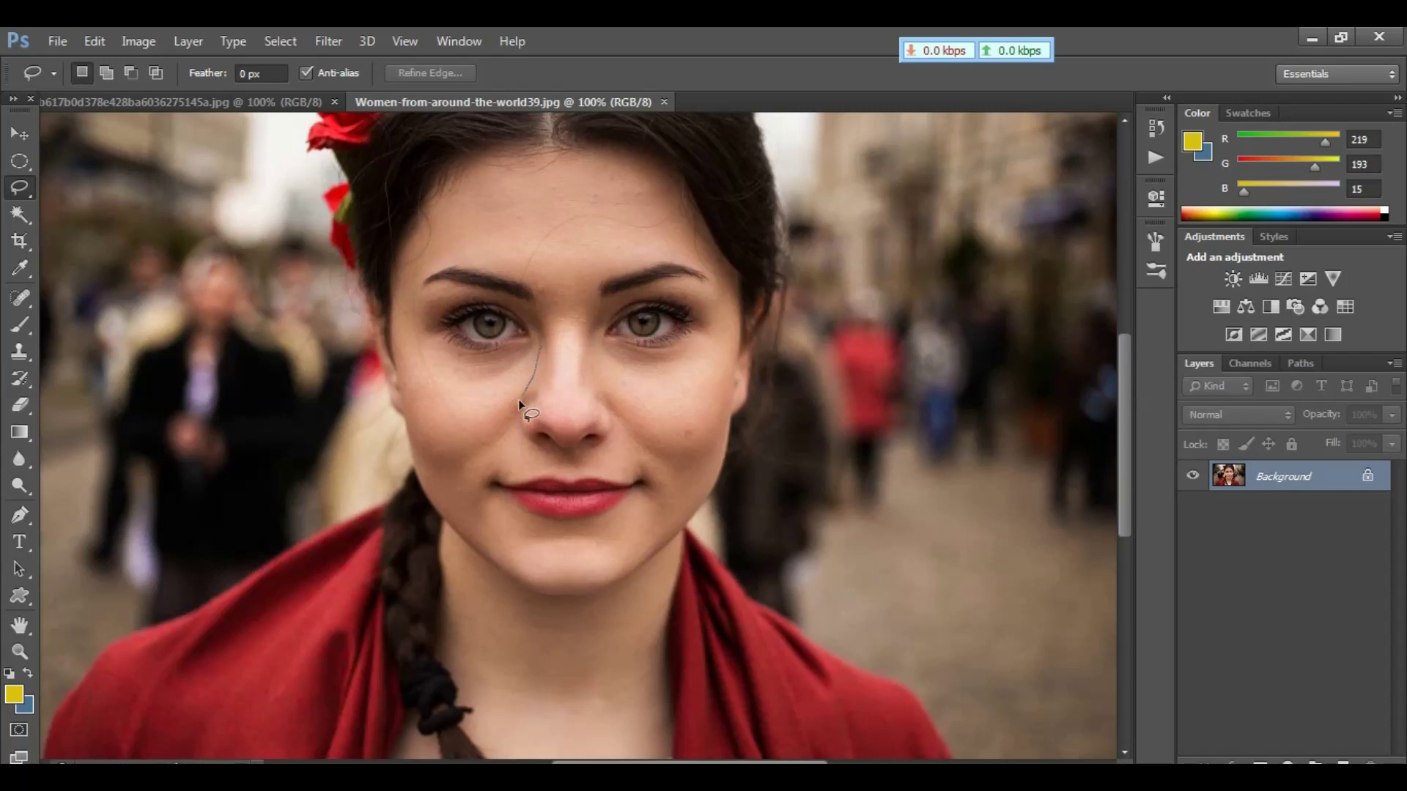
drag(515, 447, 533, 461)
drag(538, 357, 538, 359)
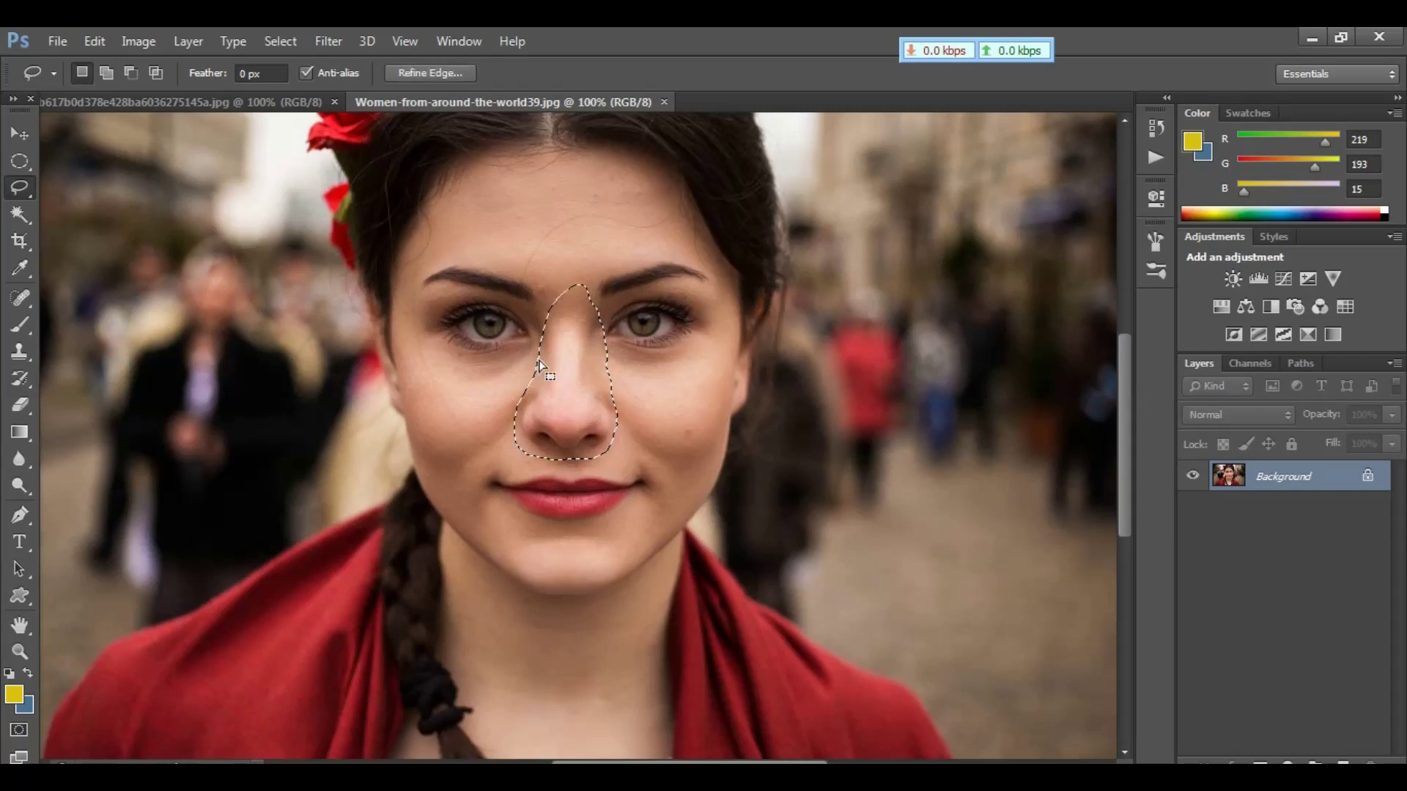
drag(605, 299, 608, 293)
key(ctrl+j)
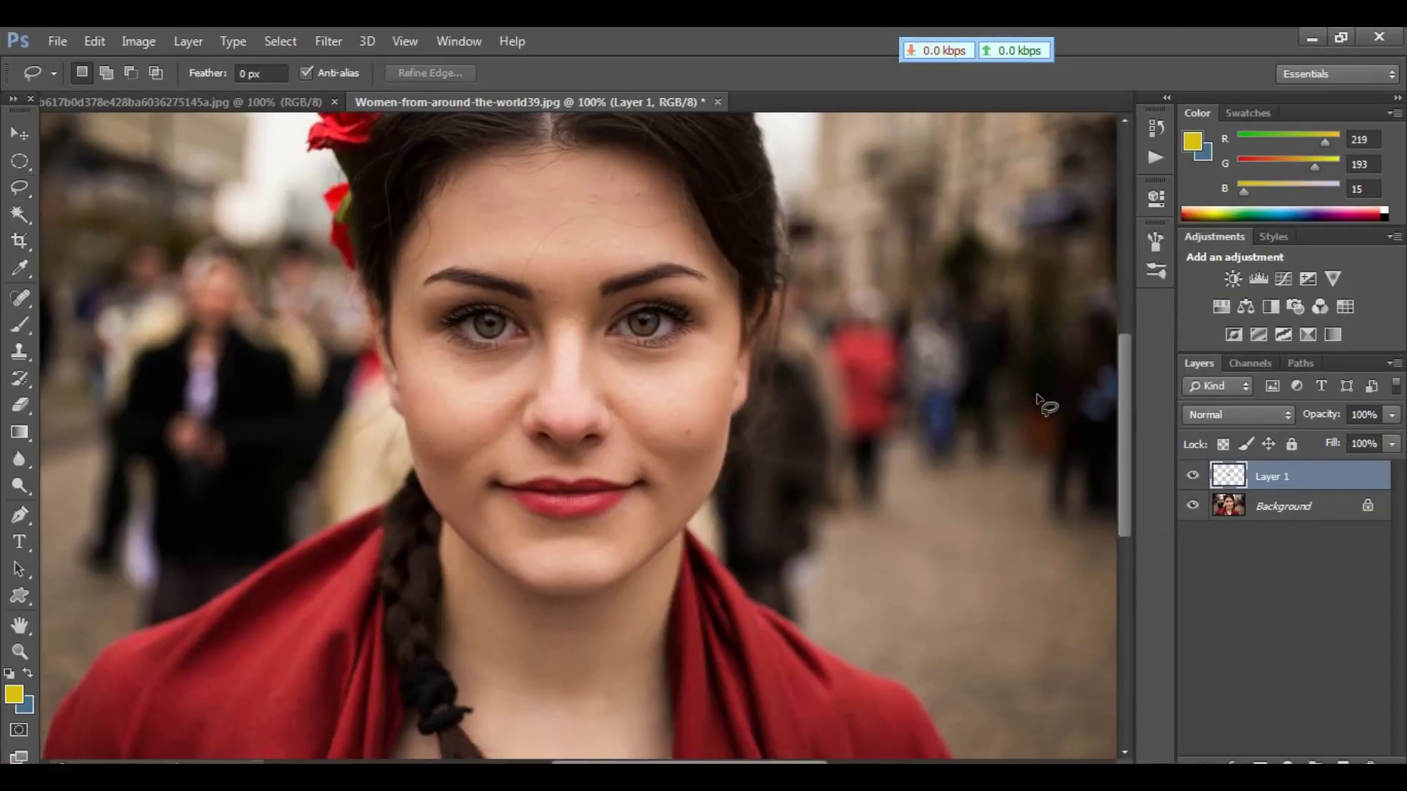
Step: Drag the nose layer into the blonde portrait and position it over her face at 200% zoom
key(v)
mouse_move(570, 376)
mouse_down()
mouse_move(618, 384)
mouse_move(286, 152)
mouse_move(487, 396)
mouse_move(602, 428)
mouse_up()
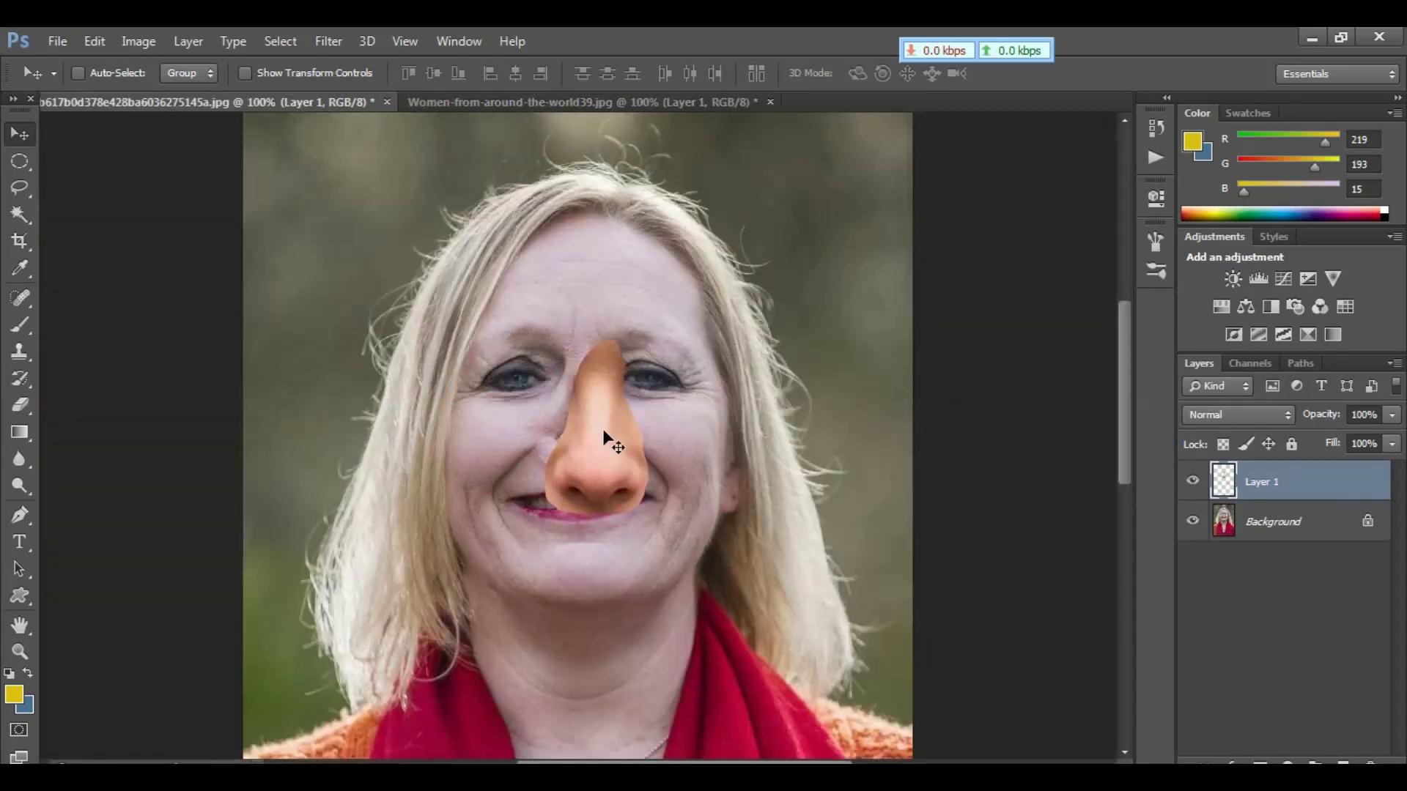
key(ctrl+plus)
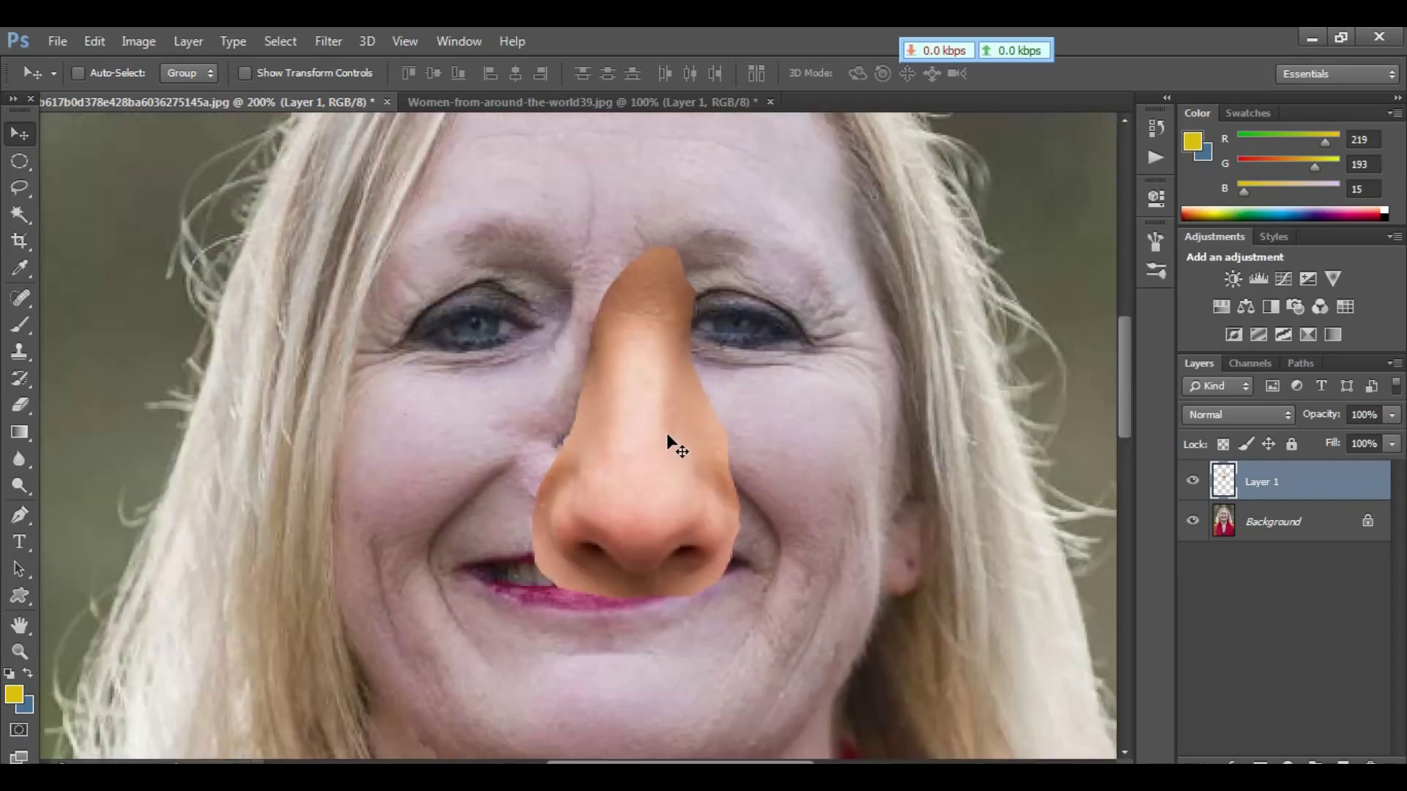
drag(697, 412, 638, 362)
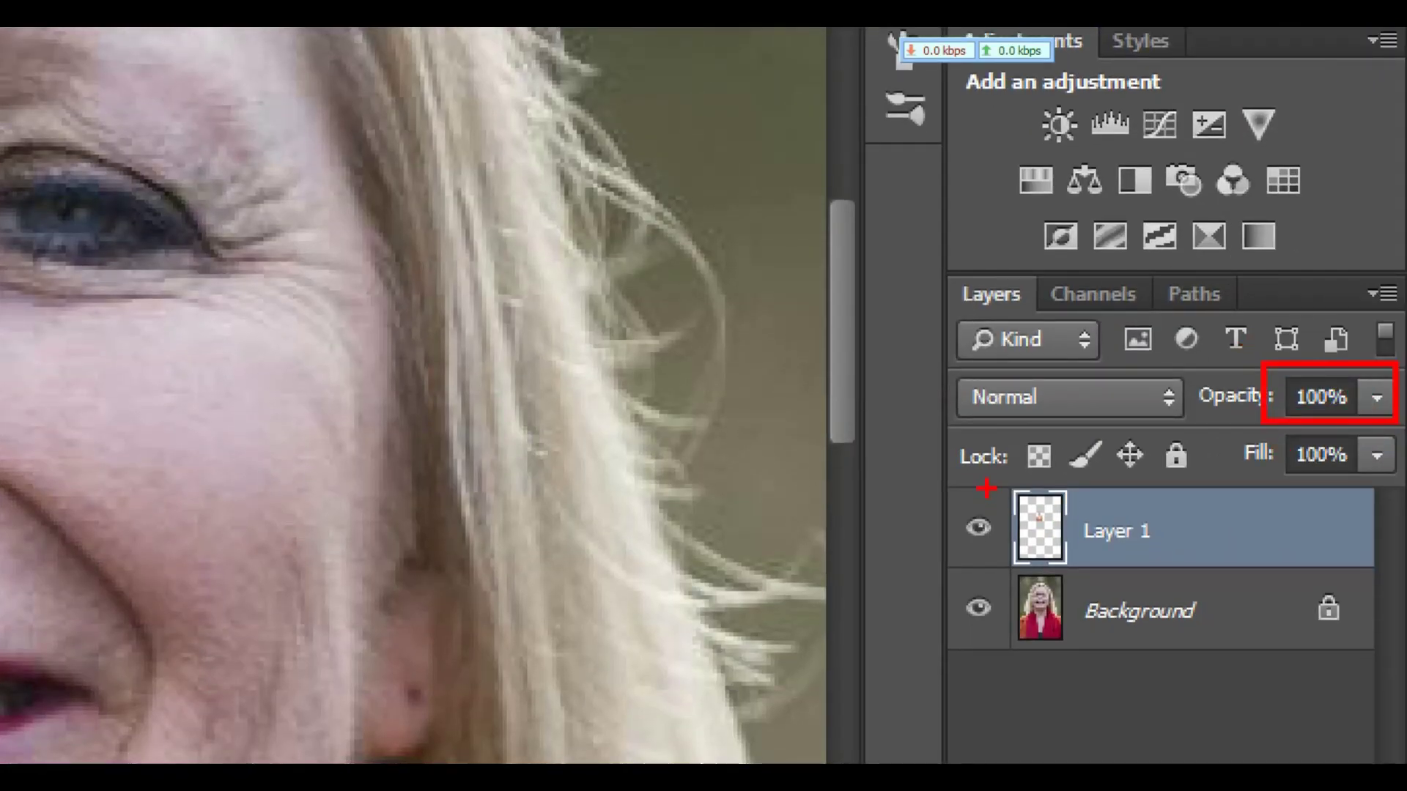
drag(986, 488, 1147, 543)
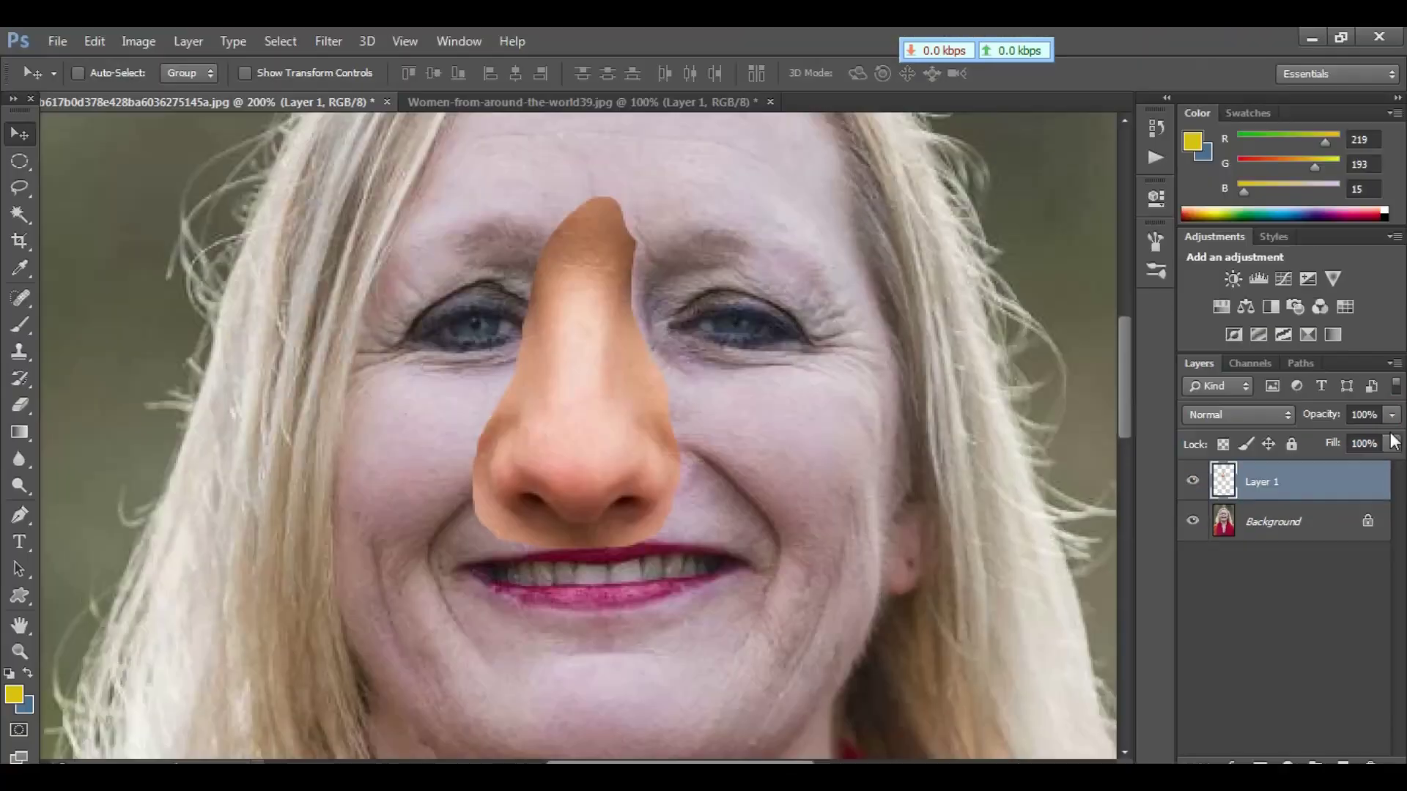
Step: Lower Layer 1's opacity to 57% so the blonde woman's features show through
click(1387, 424)
click(1347, 433)
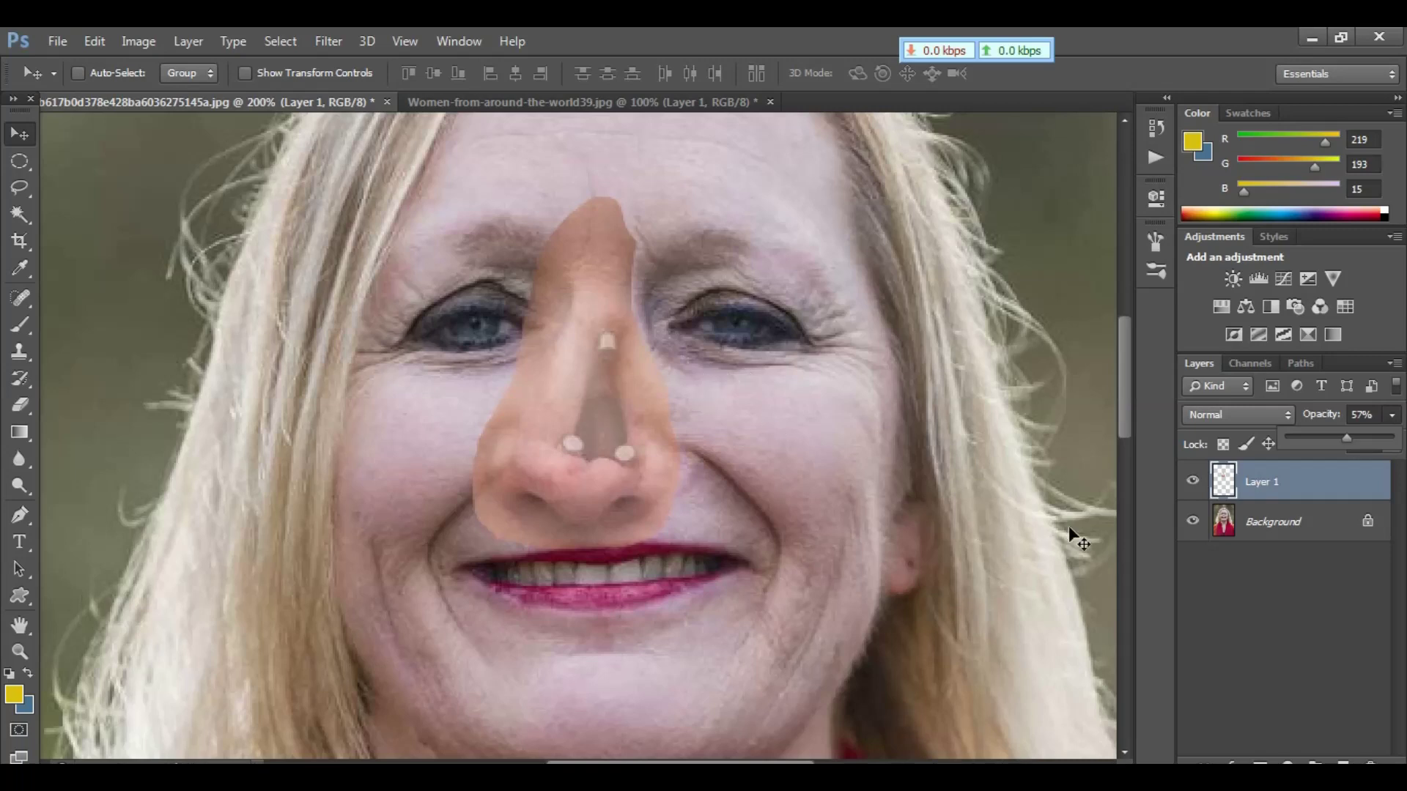
click(821, 453)
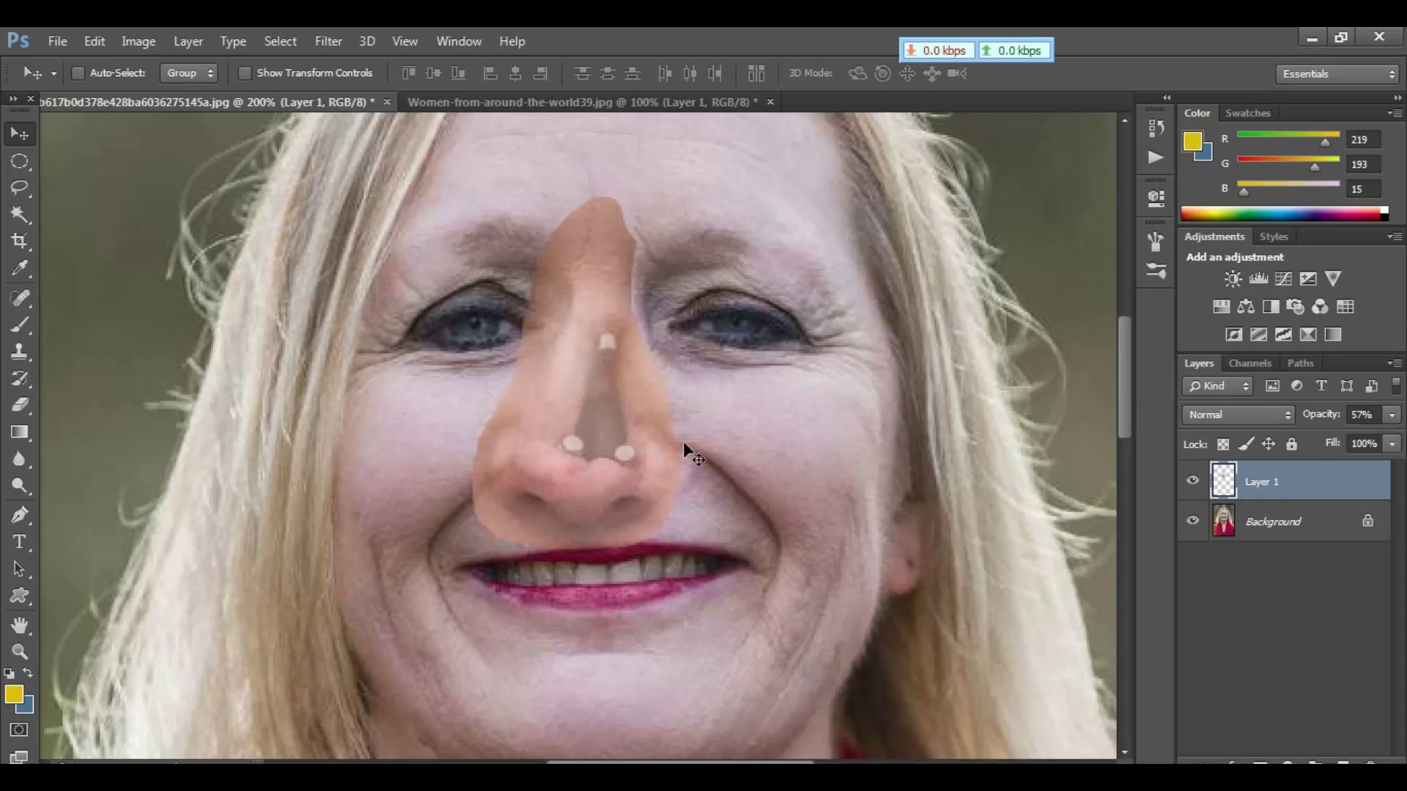
Step: Free Transform the pasted nose, shrinking and moving it to sit over the blonde woman's nose
key(ctrl+t)
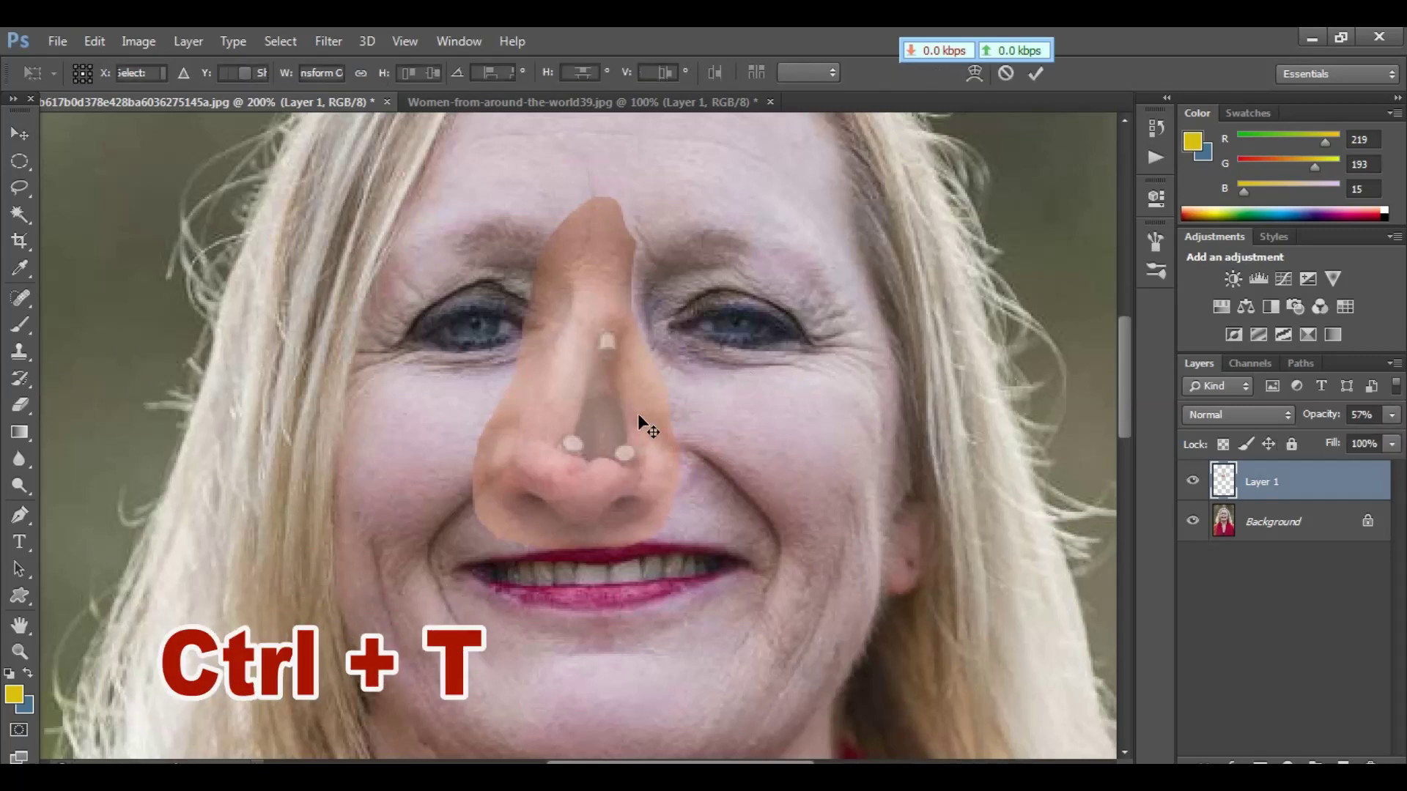
drag(603, 398, 631, 361)
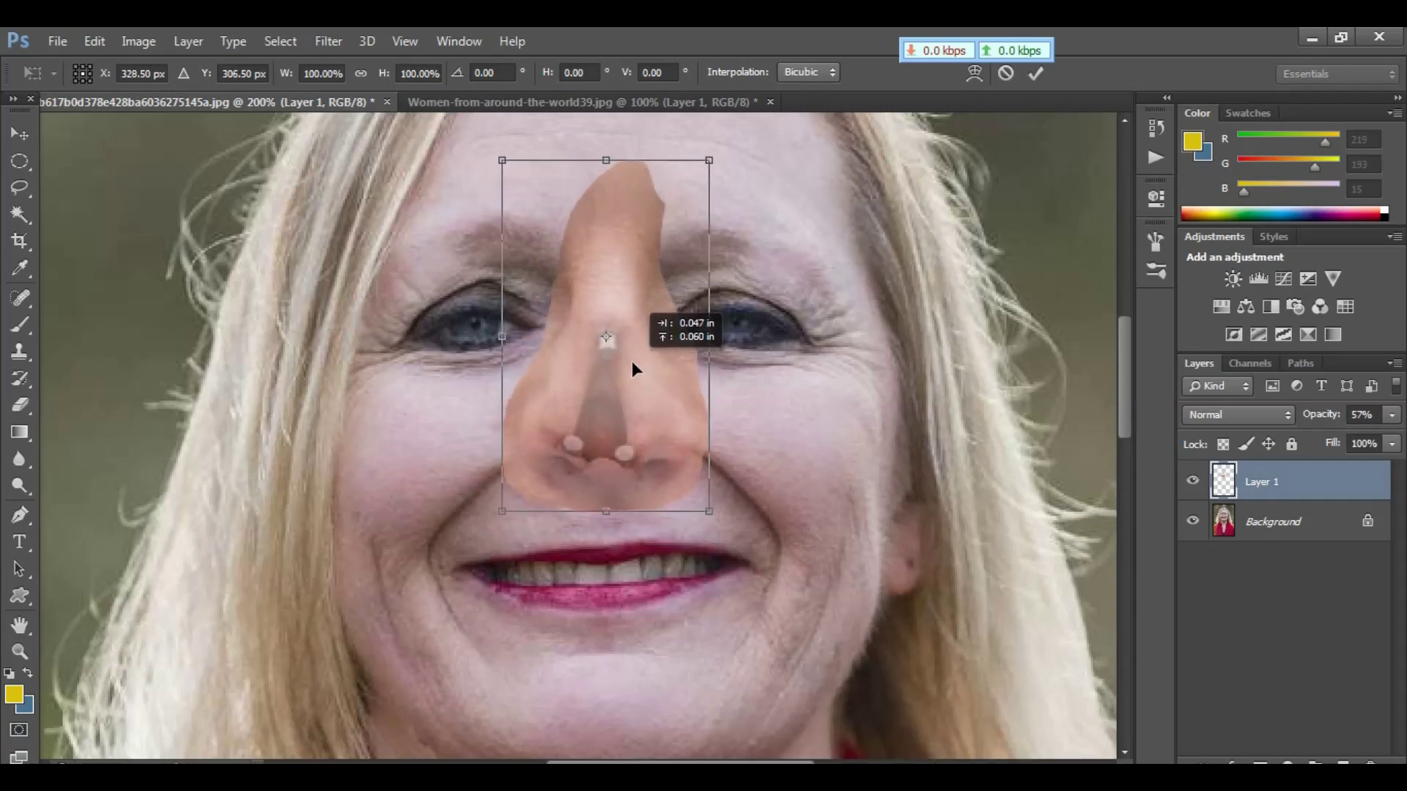
drag(708, 160, 678, 204)
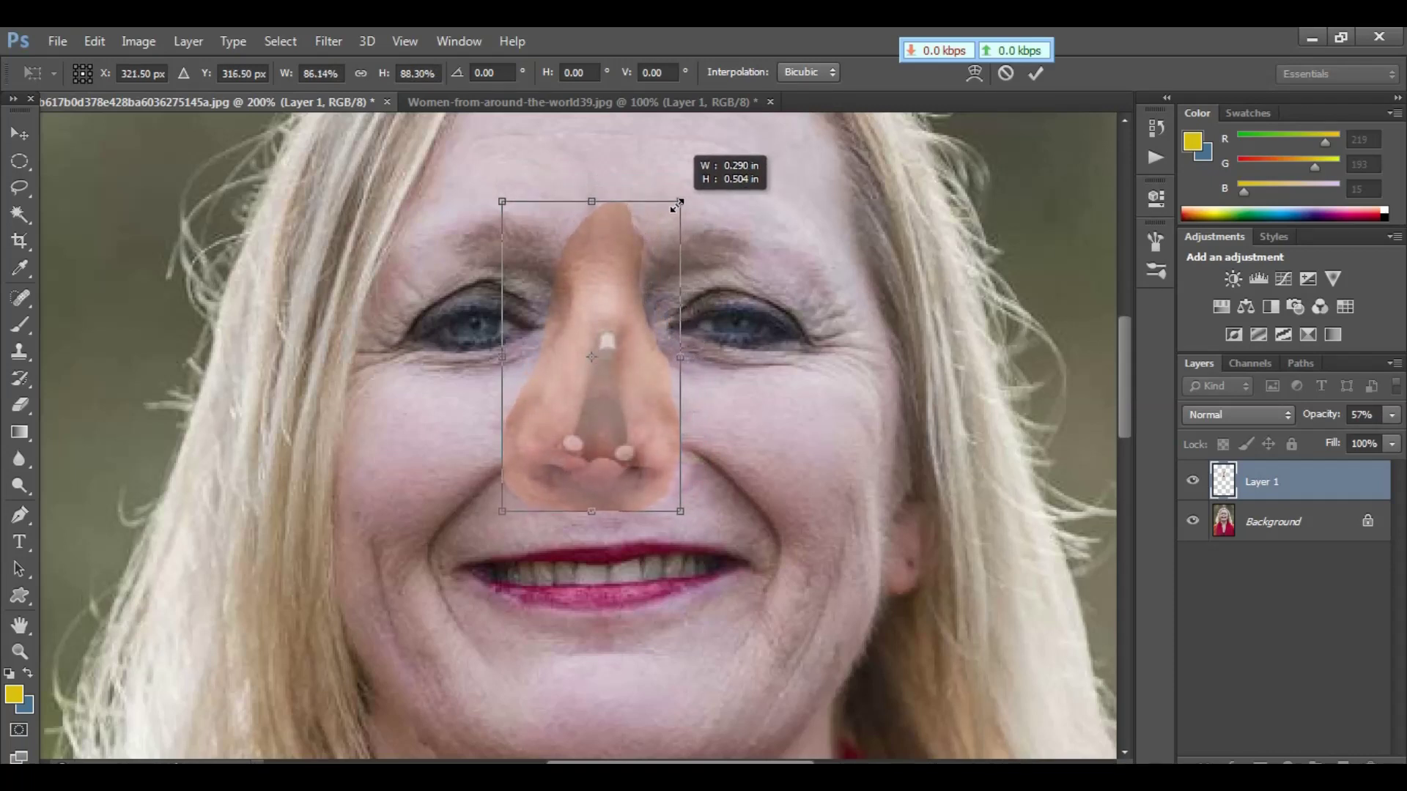
drag(606, 404, 613, 405)
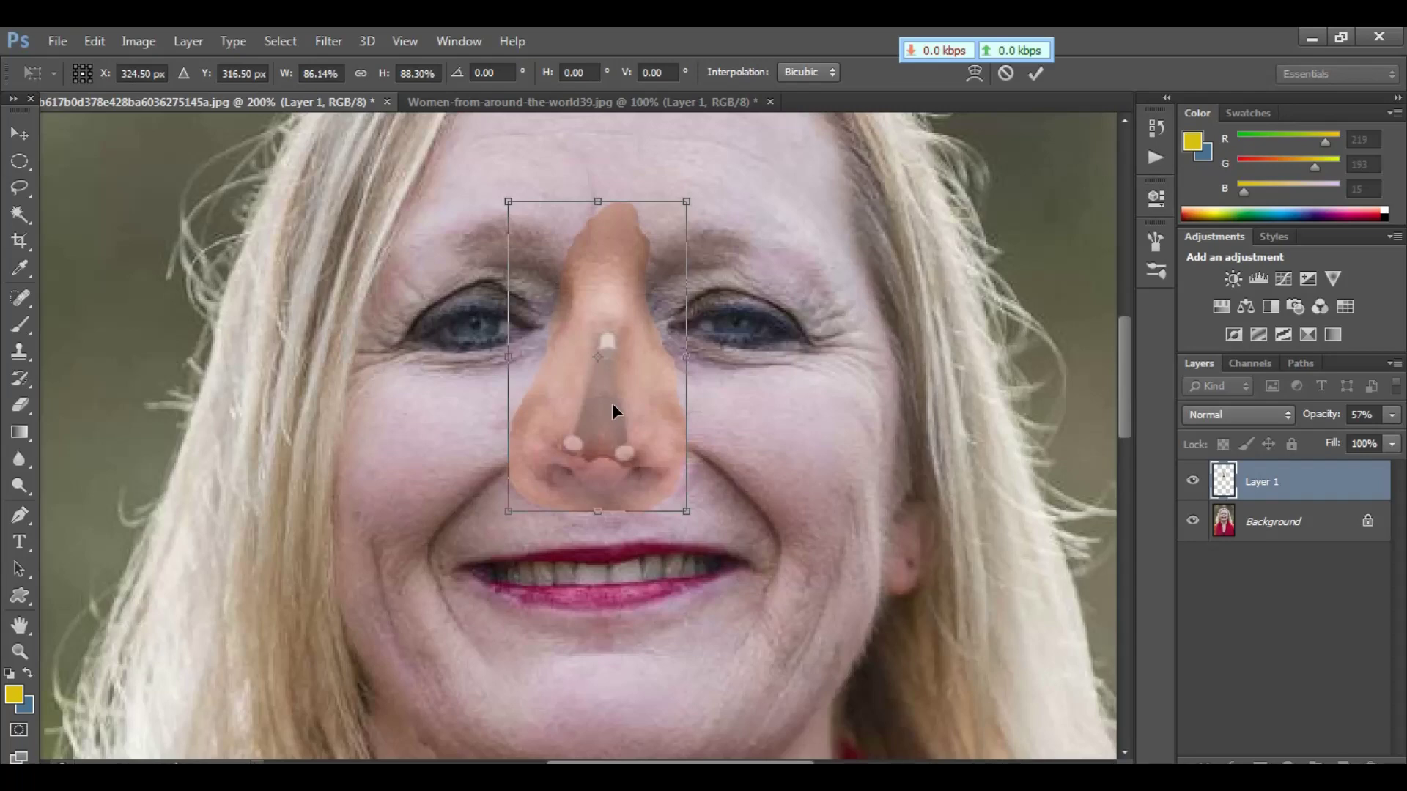
key(Return)
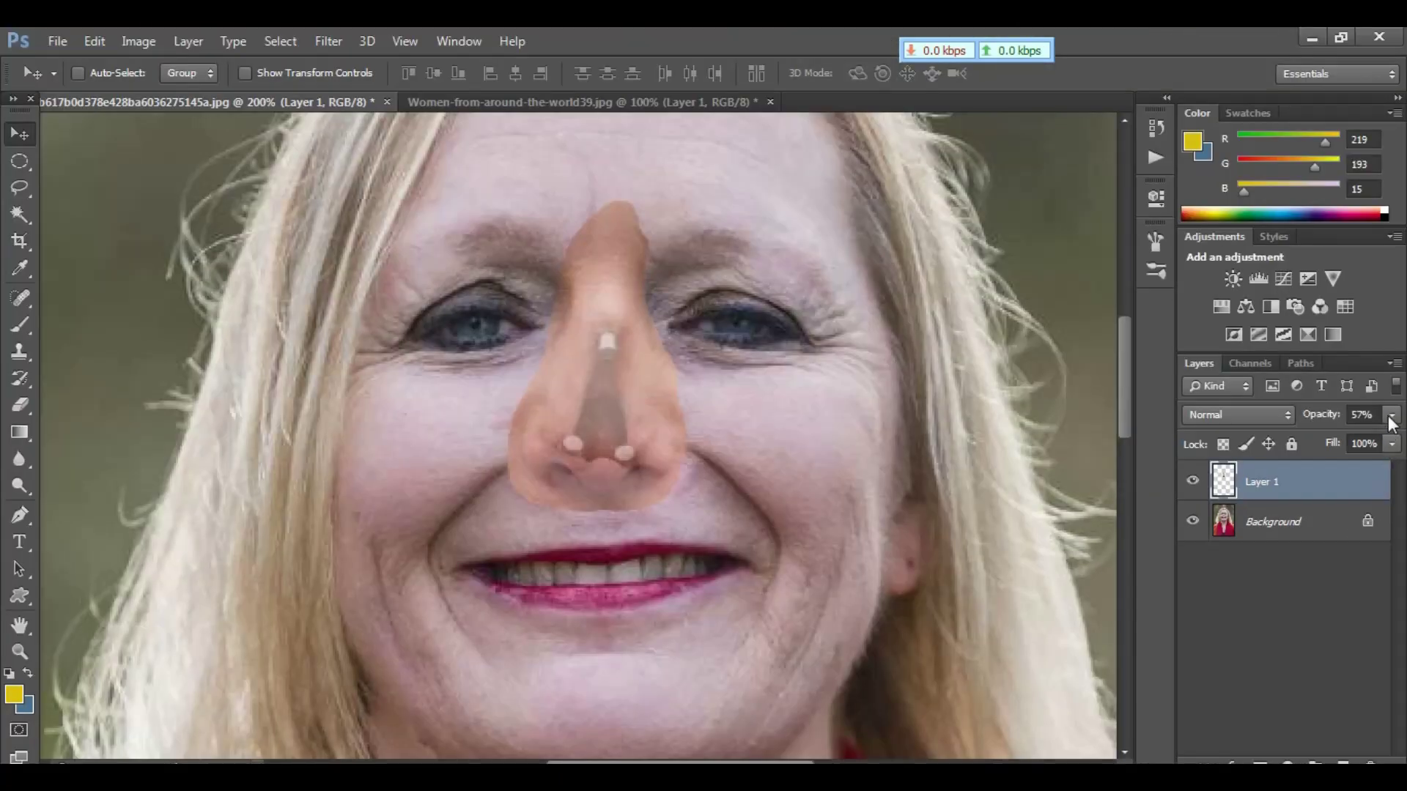
Step: Restore Layer 1 to 100% opacity and zoom back out to 100%
click(1390, 416)
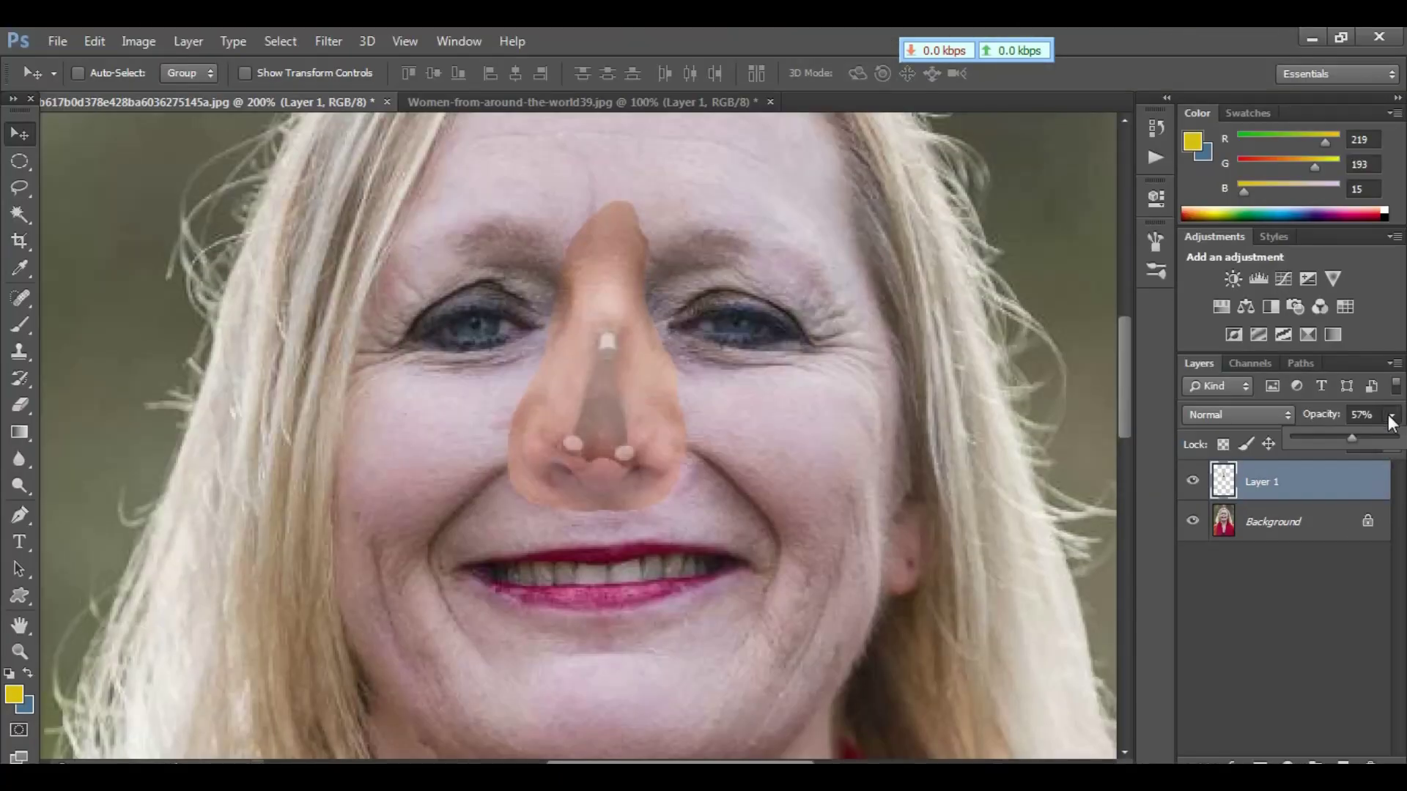
drag(1352, 439, 1398, 438)
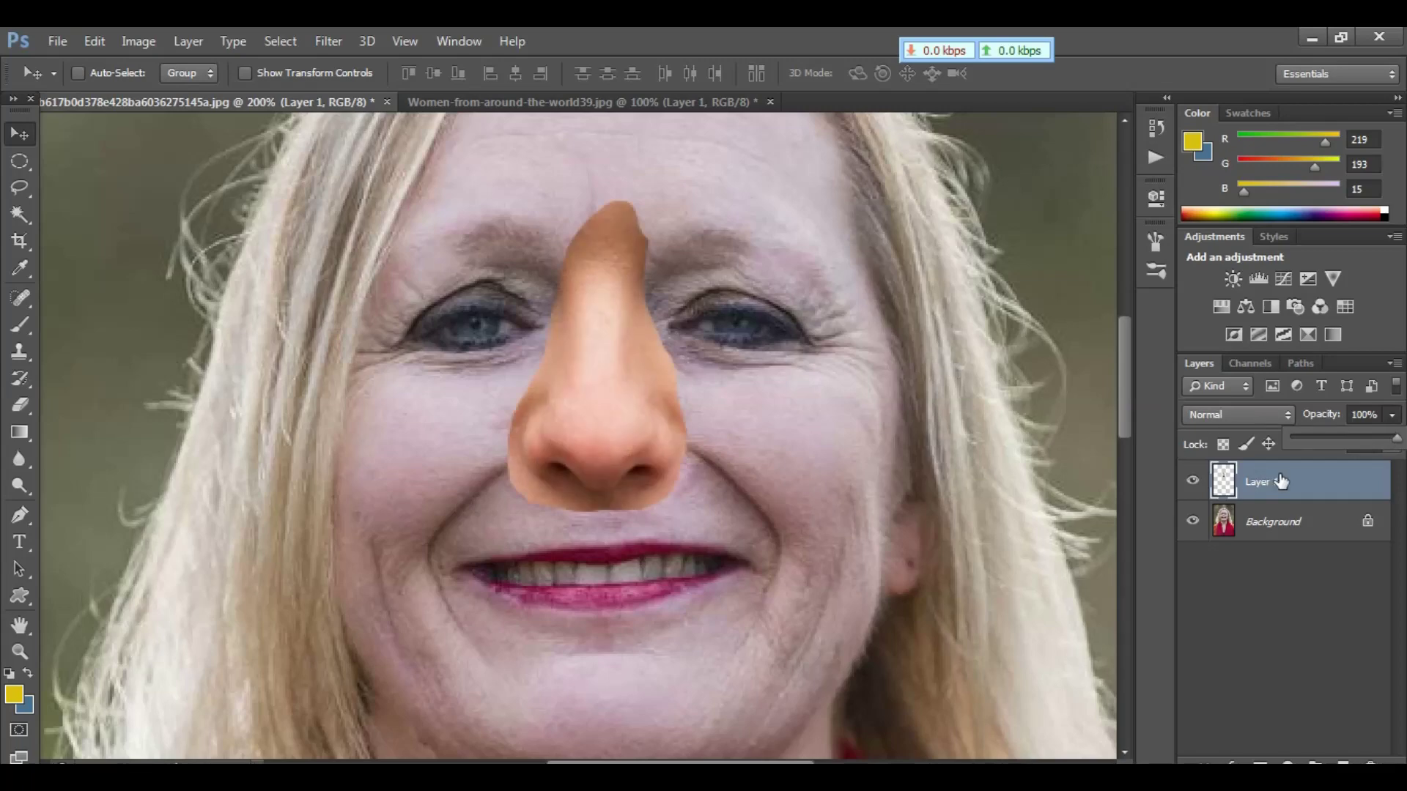
key(ctrl+minus)
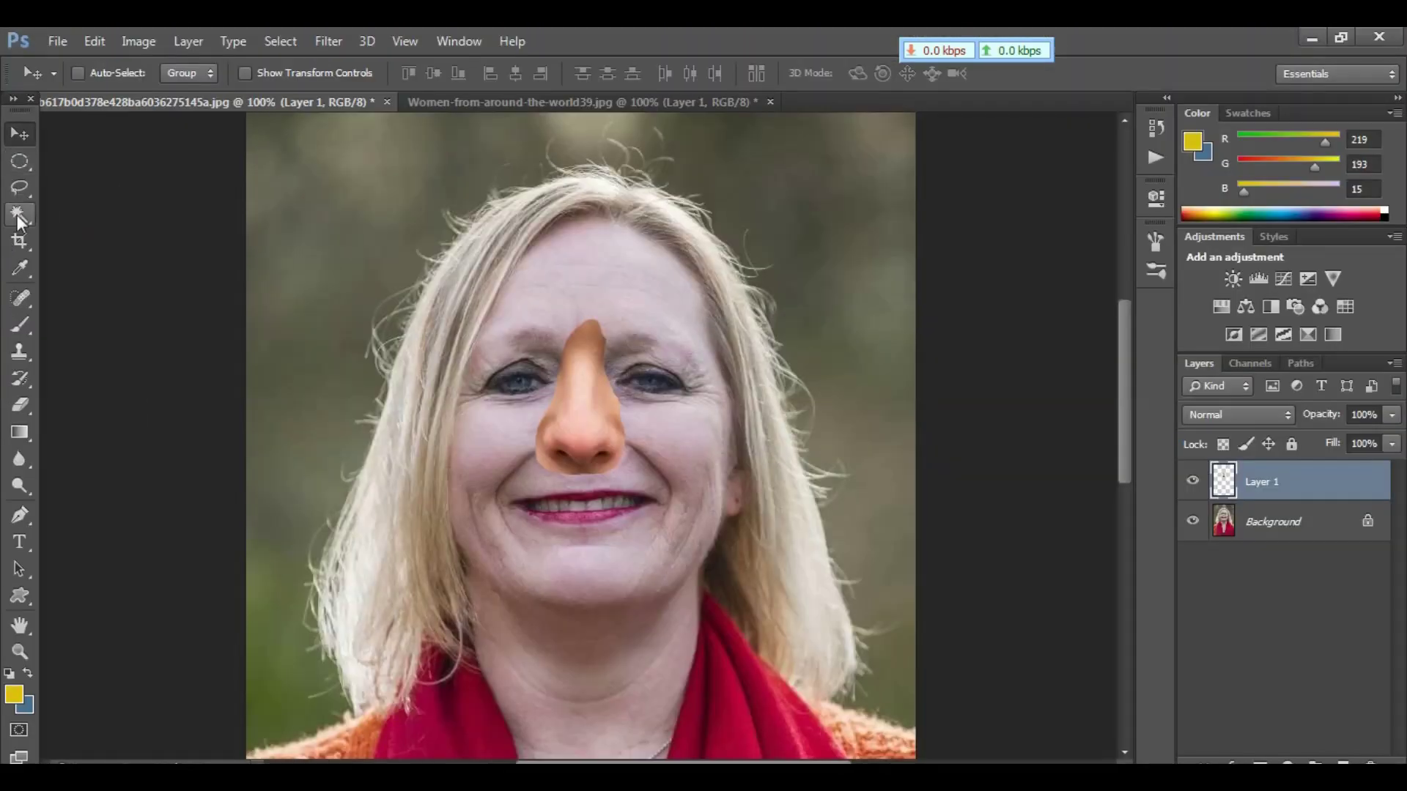
Step: Magic Wand the transparent area around the nose and expand that selection by 7 pixels
click(16, 214)
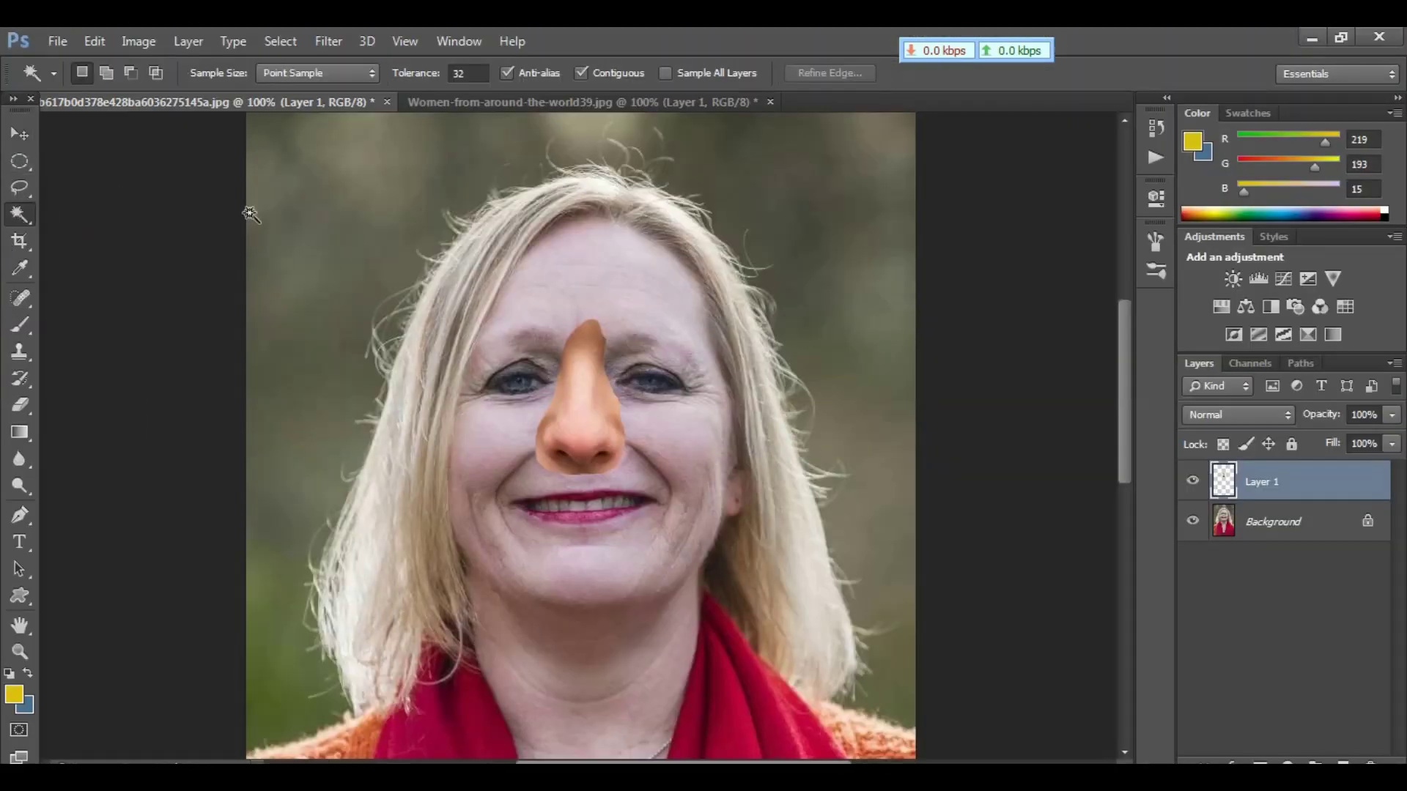
click(292, 213)
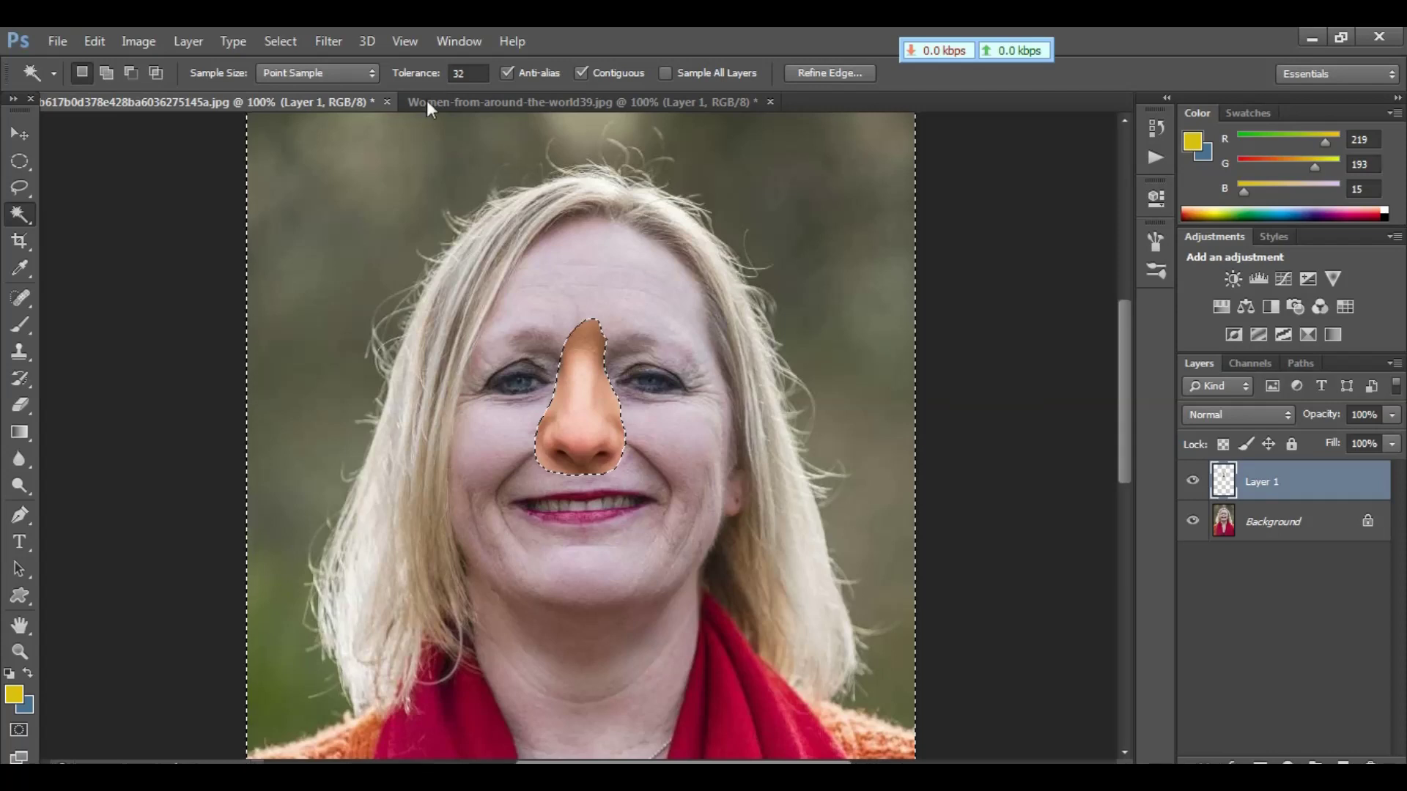
click(281, 47)
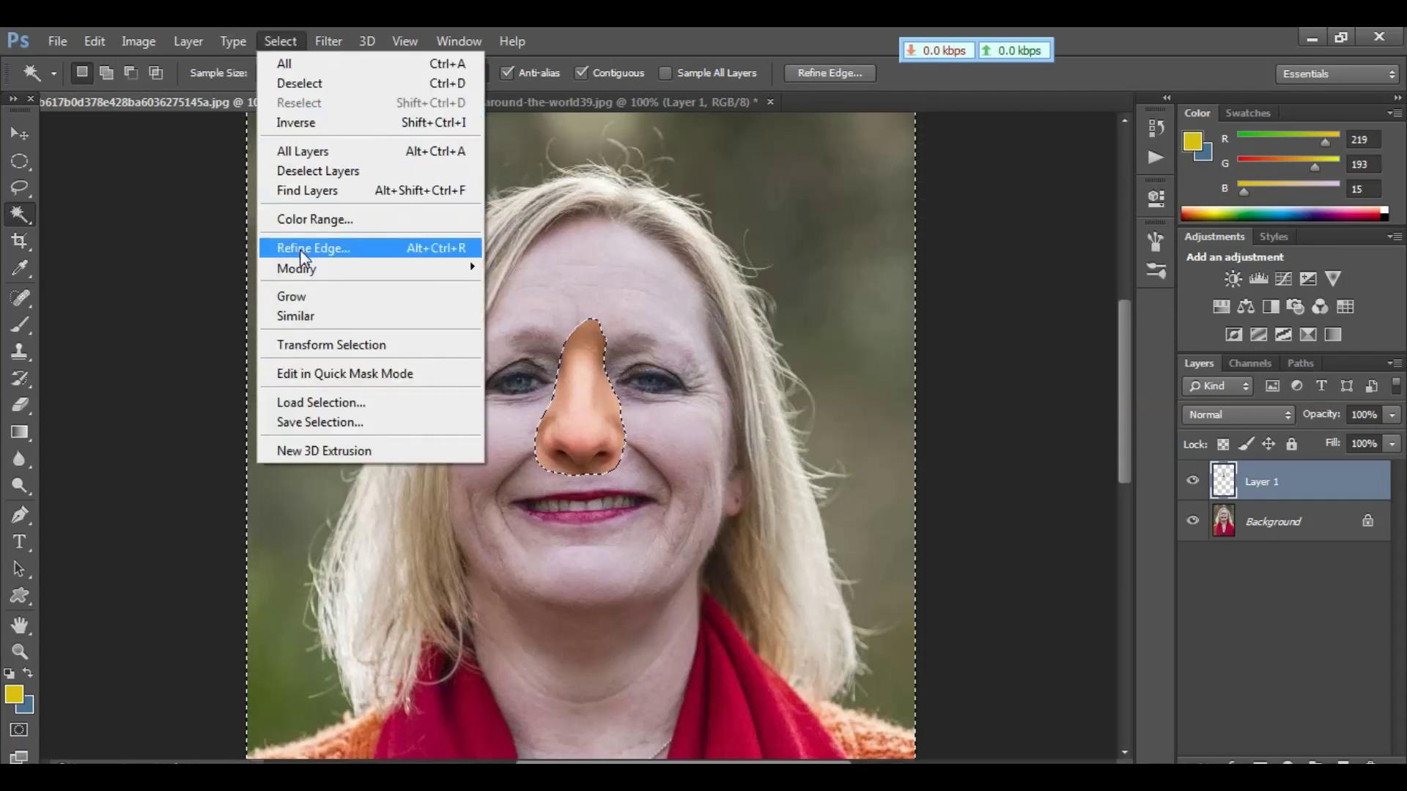
mouse_move(296, 268)
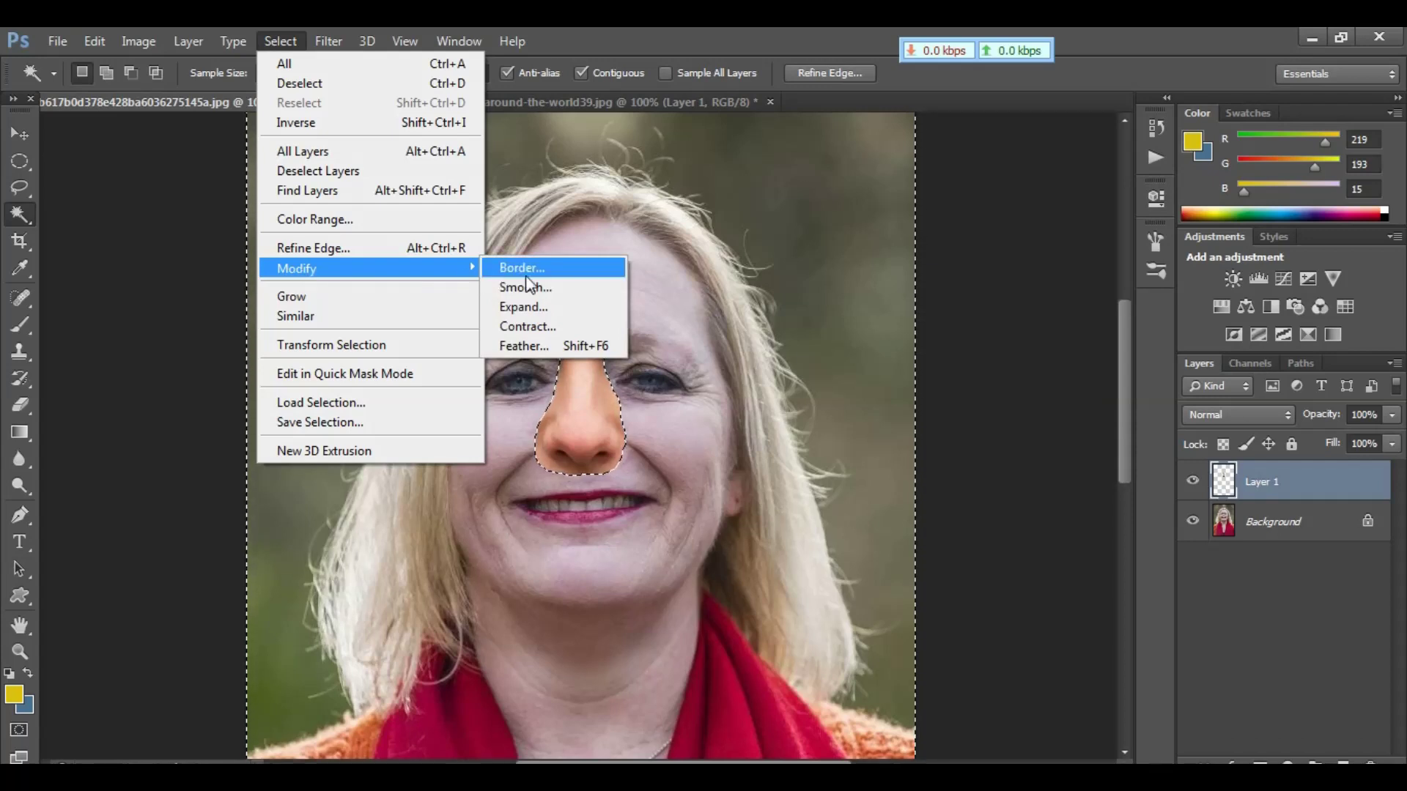
click(559, 313)
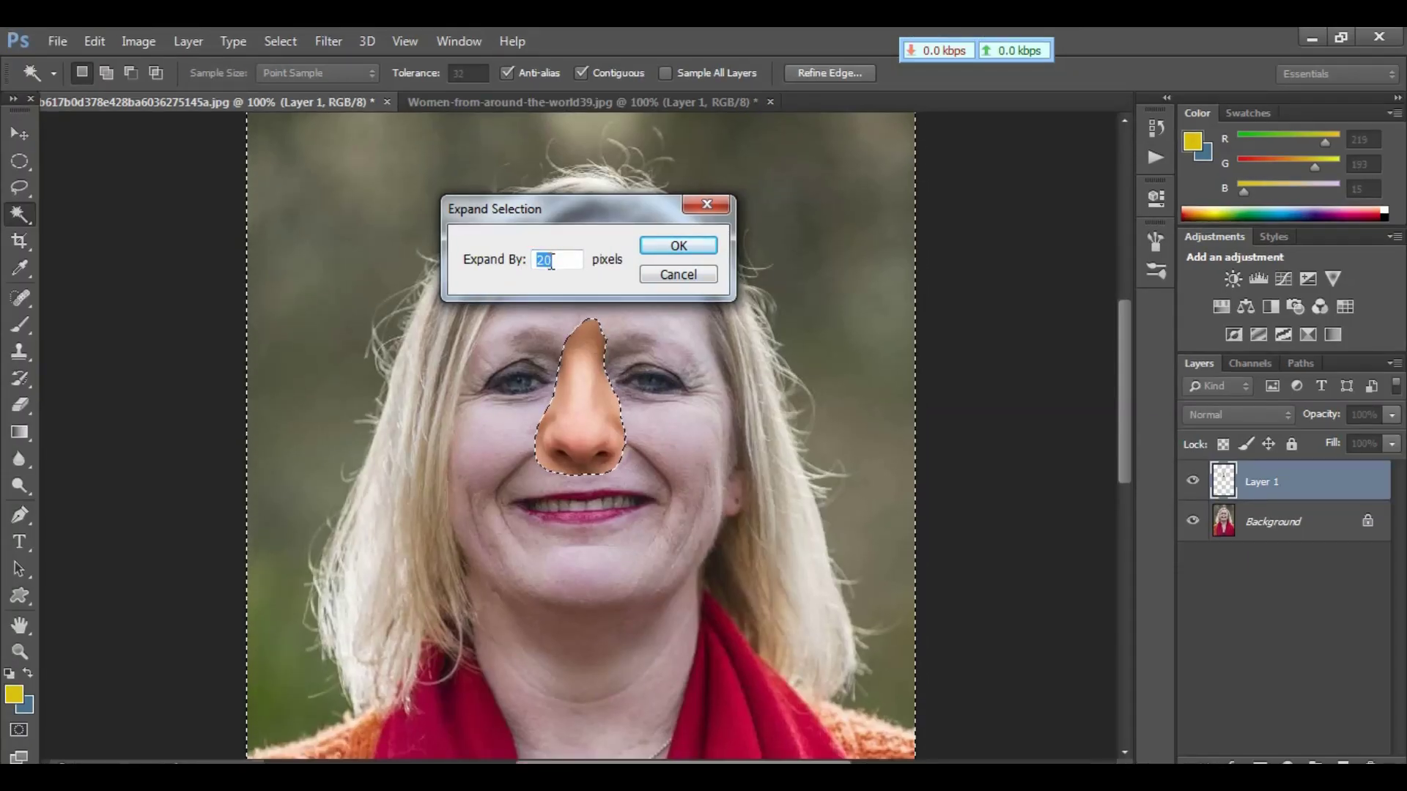
click(551, 261)
key(BackSpace)
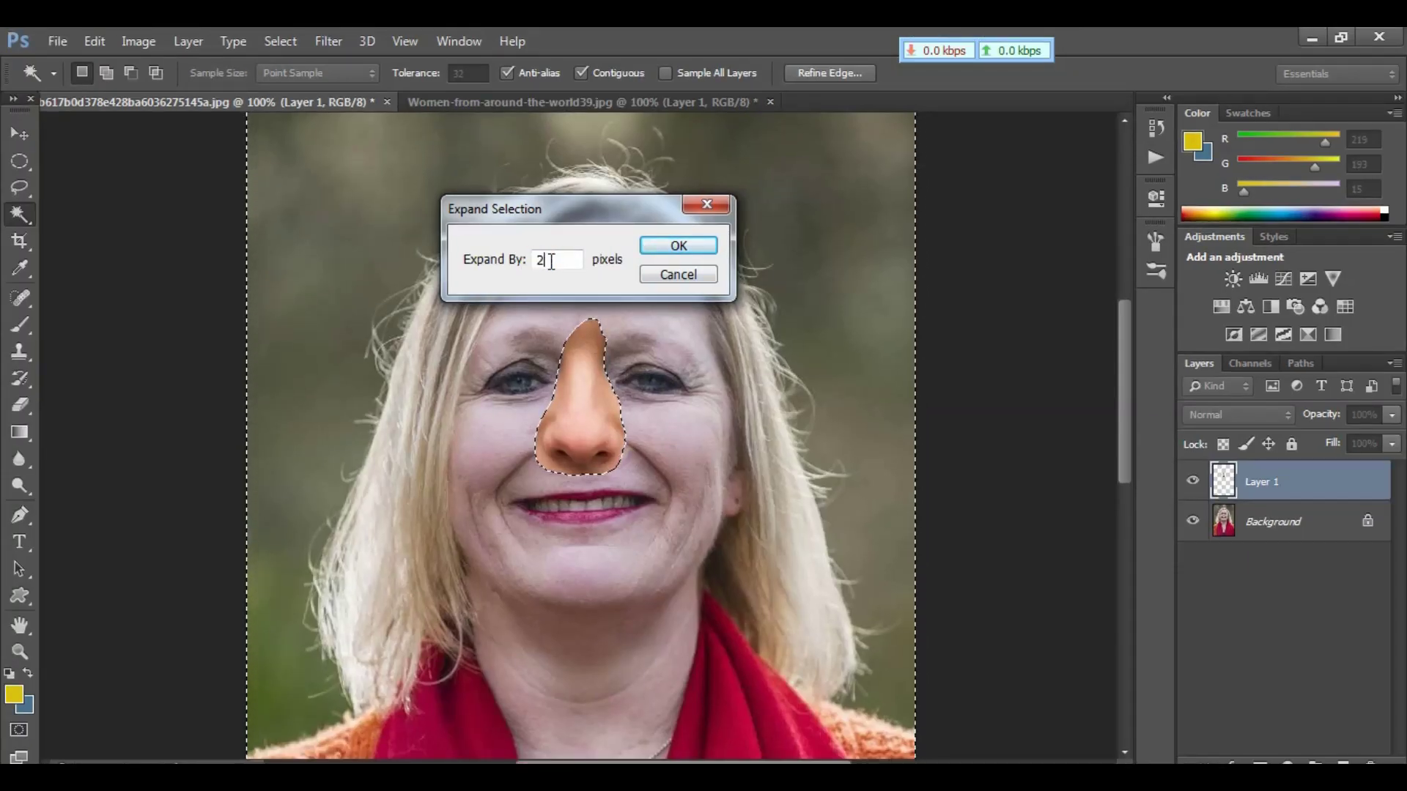
key(BackSpace)
text(7)
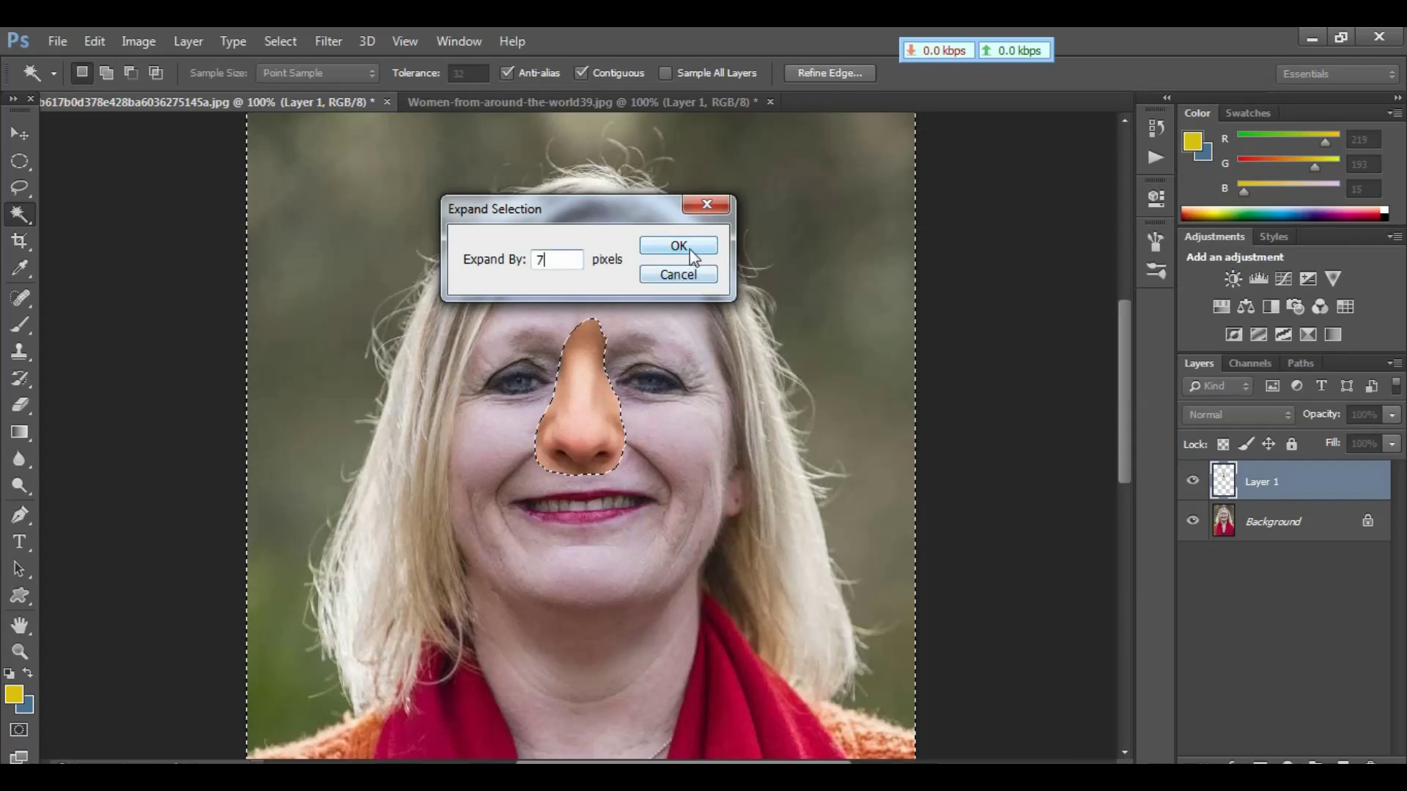
click(688, 251)
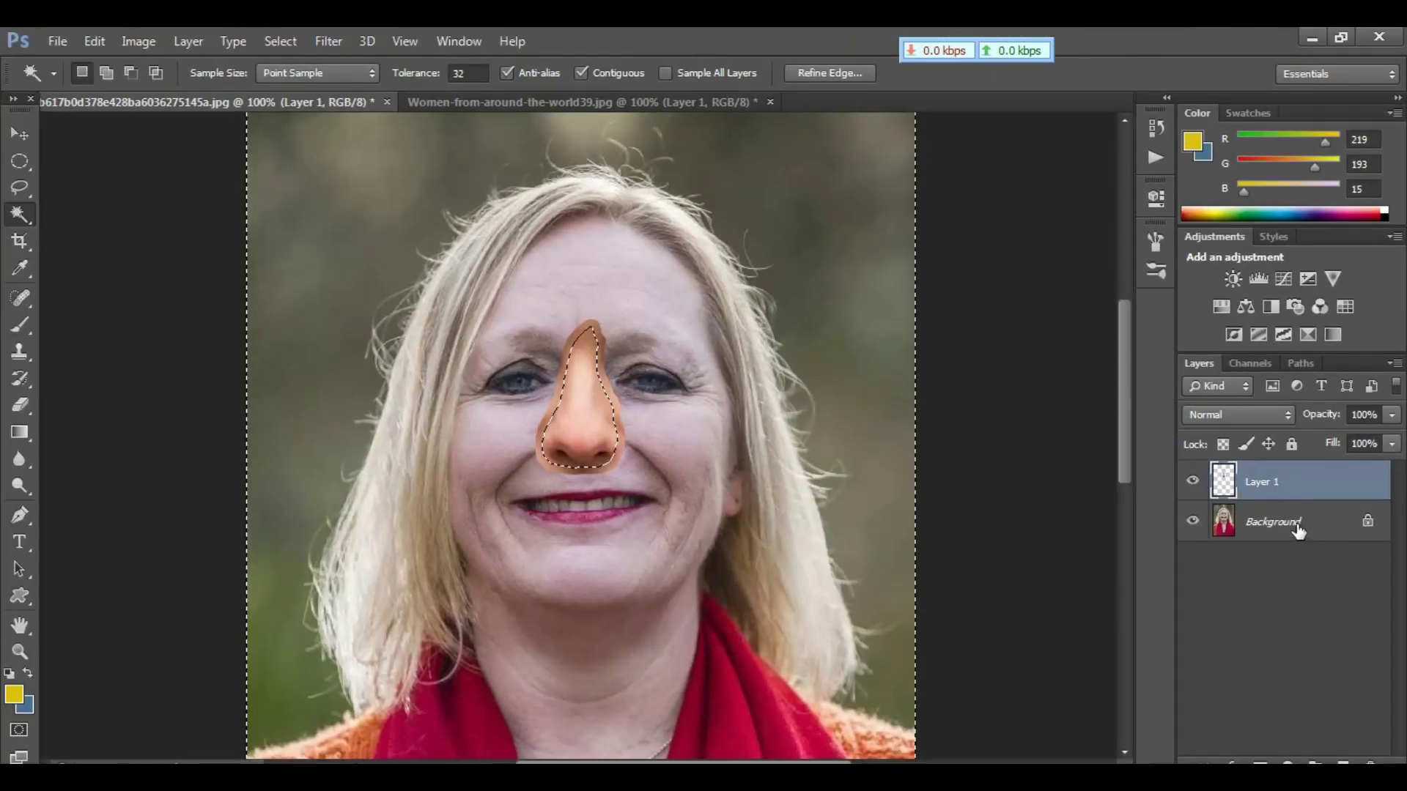
Step: Convert the portrait's Background layer into an unlocked Layer 0
click(1298, 527)
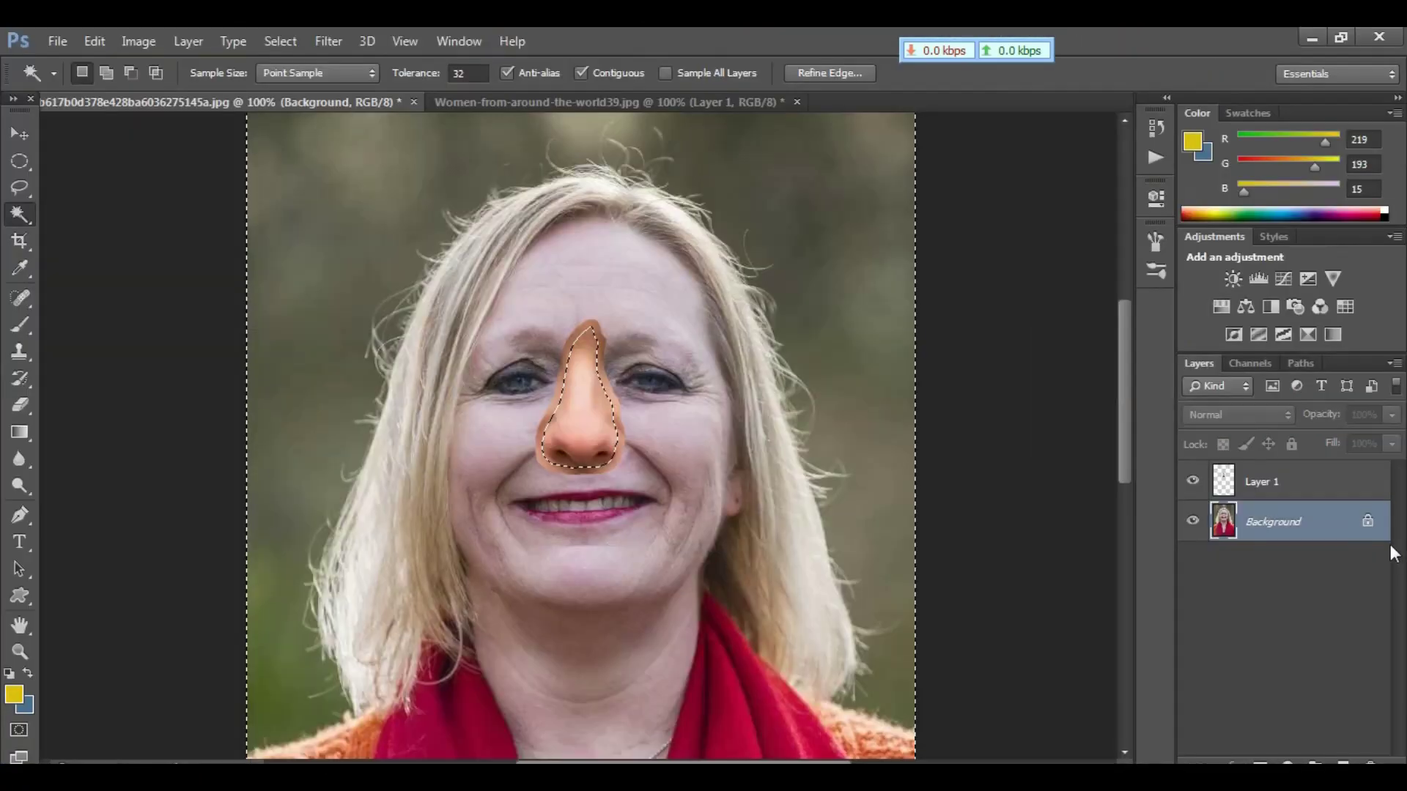
double_click(1352, 527)
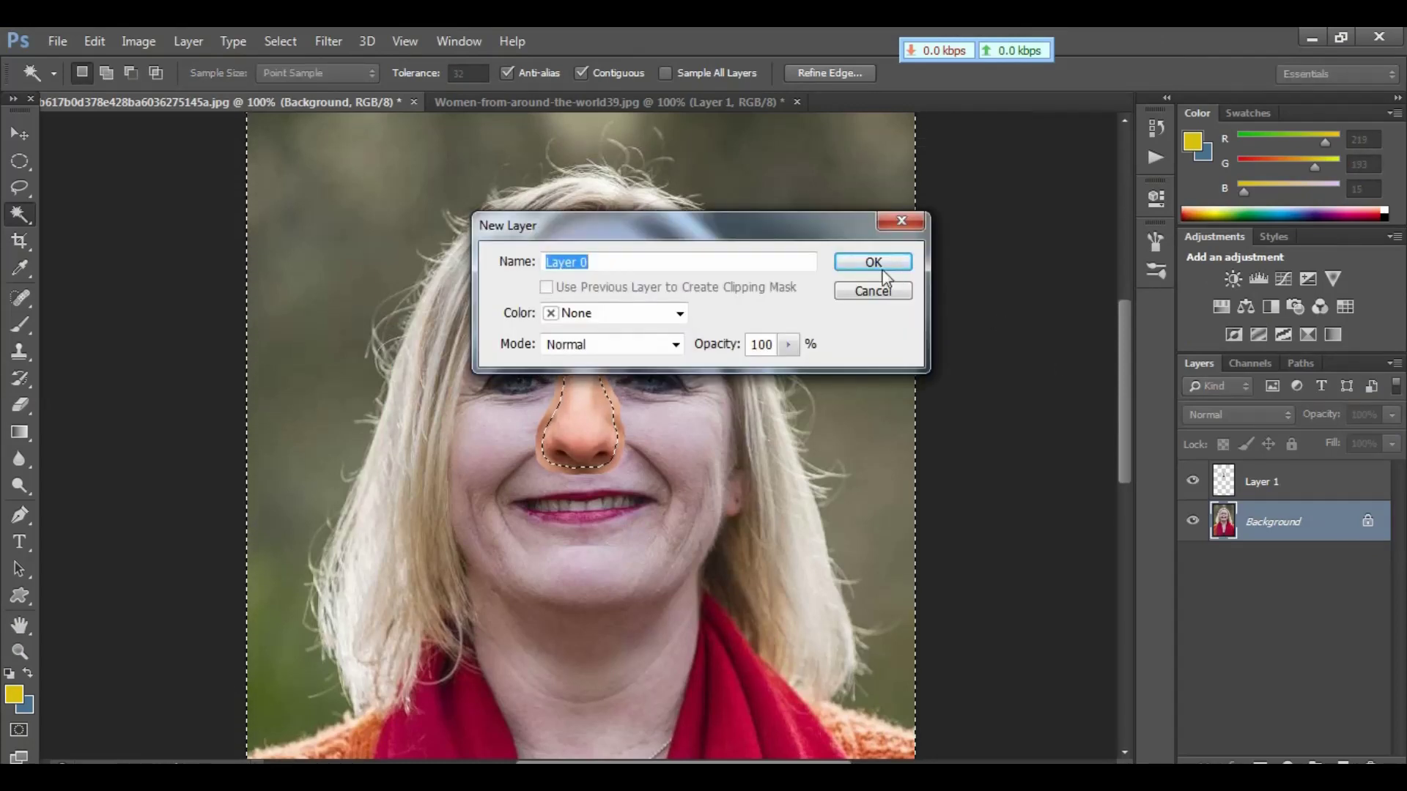
click(872, 261)
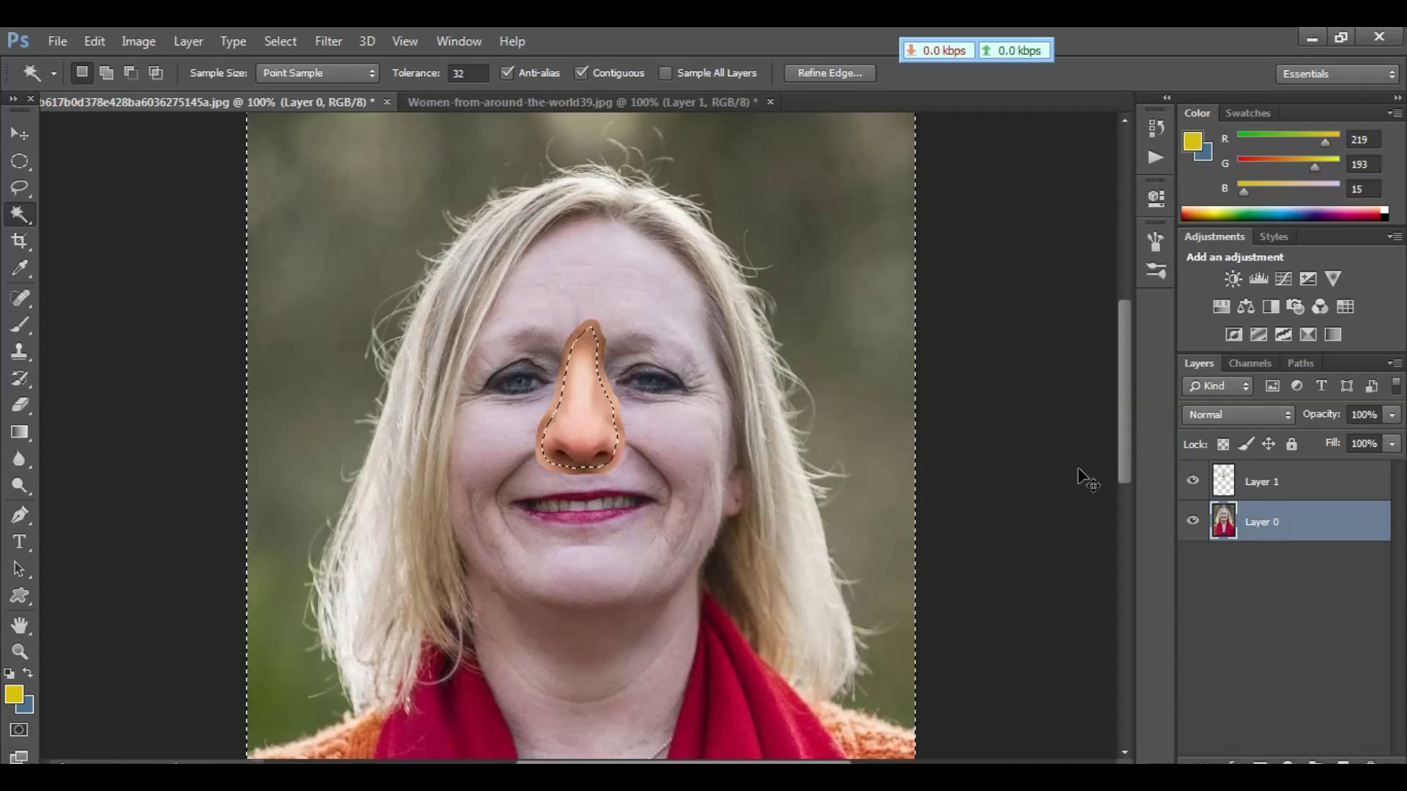
Step: Invert the selection, delete the portrait's nose area, verify the cut-out, and select both layers
key(ctrl+shift+i)
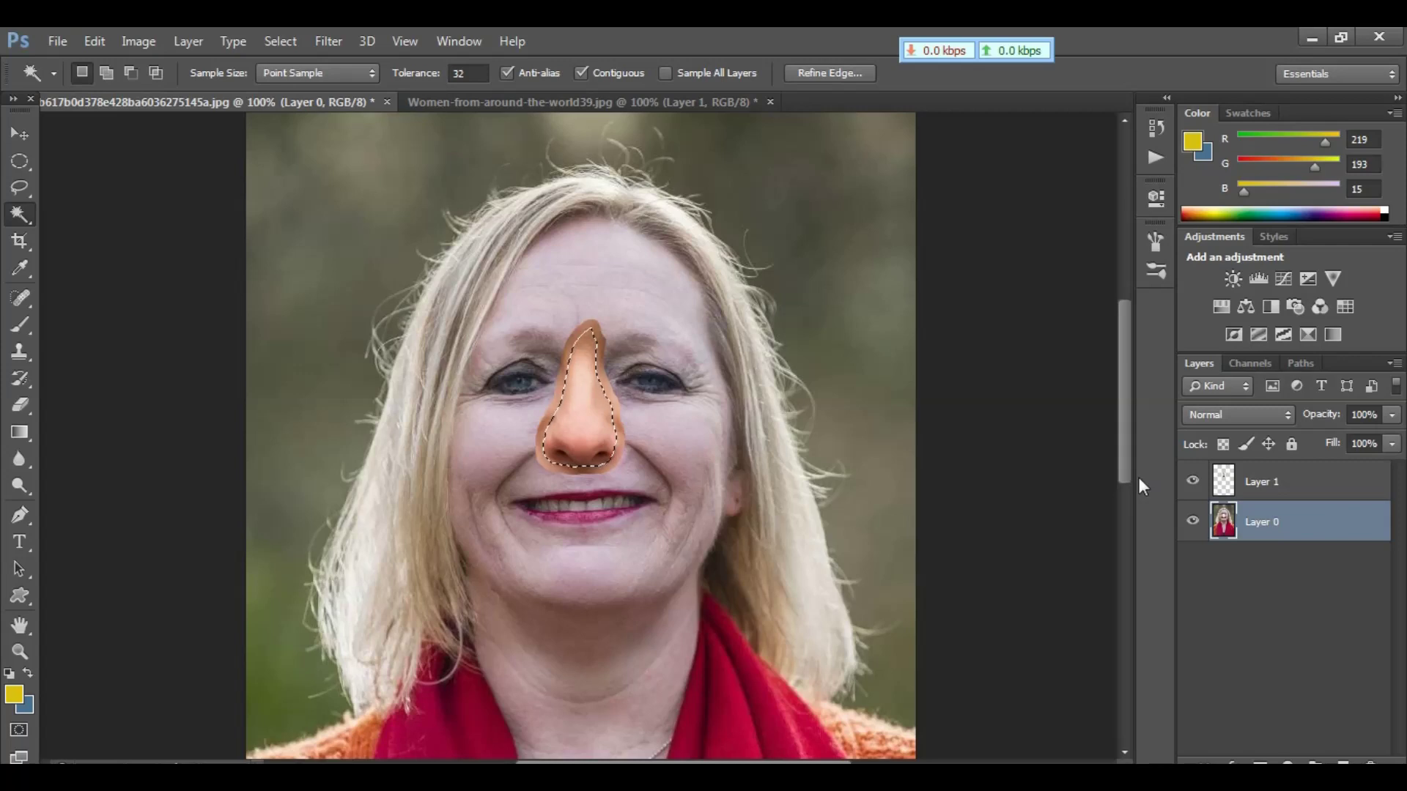
key(ctrl+d)
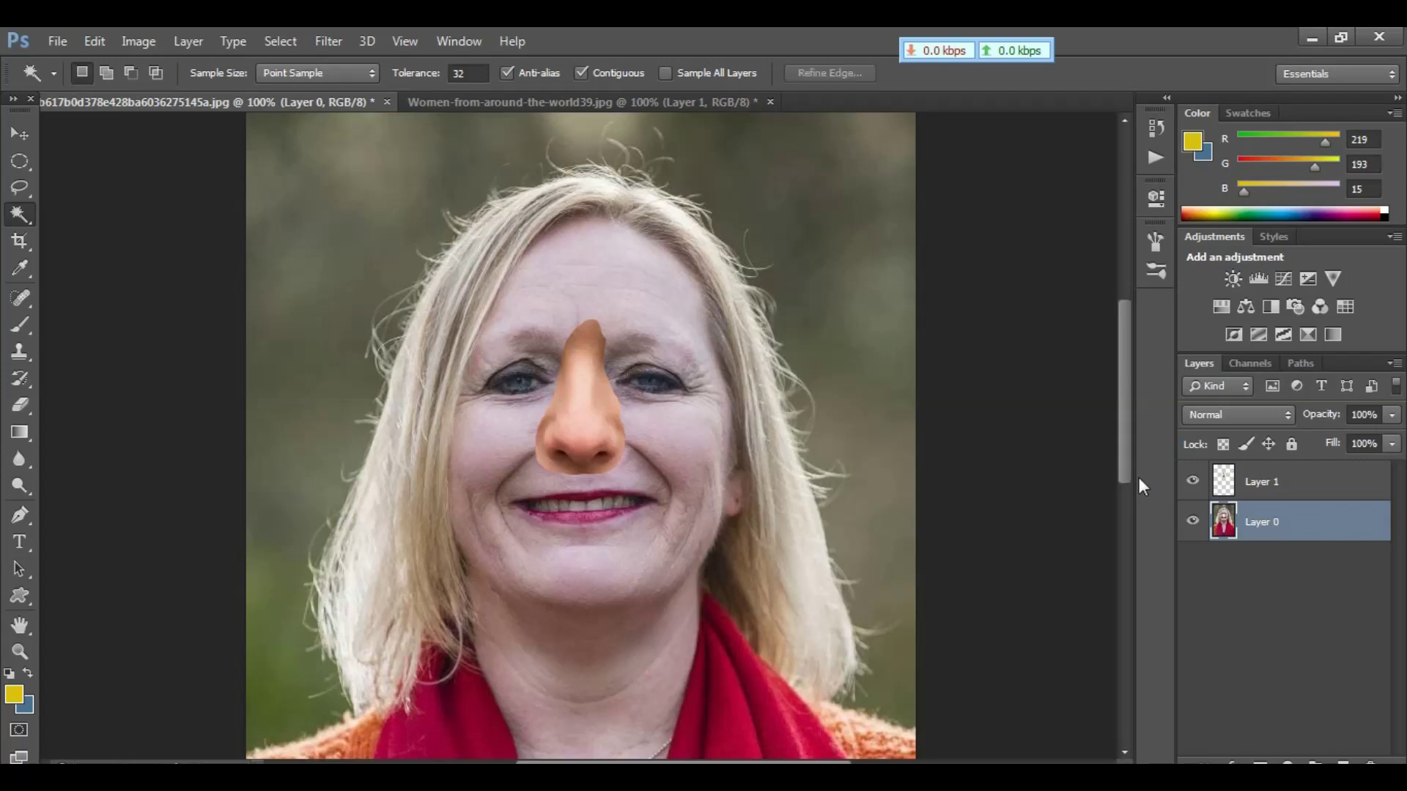
click(1193, 482)
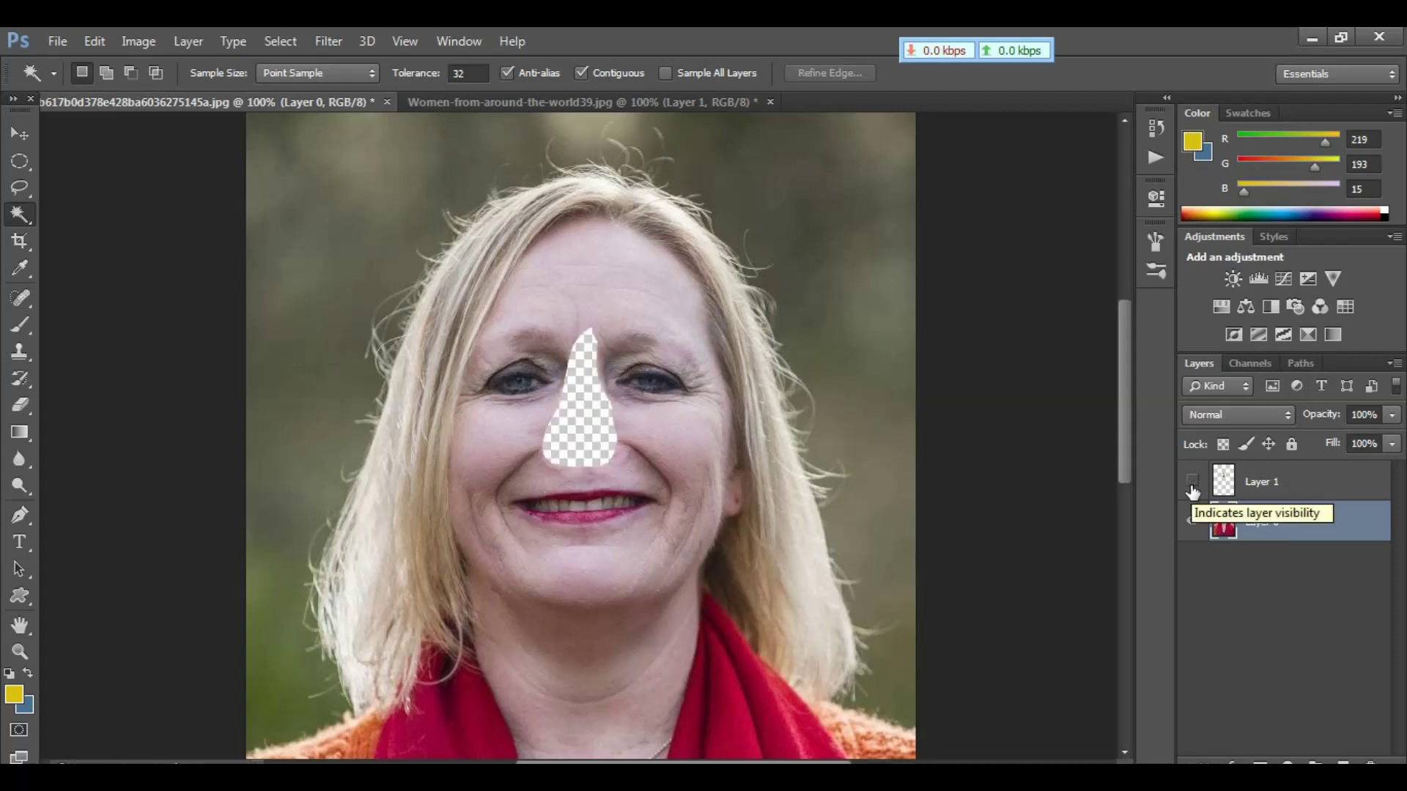
click(1193, 485)
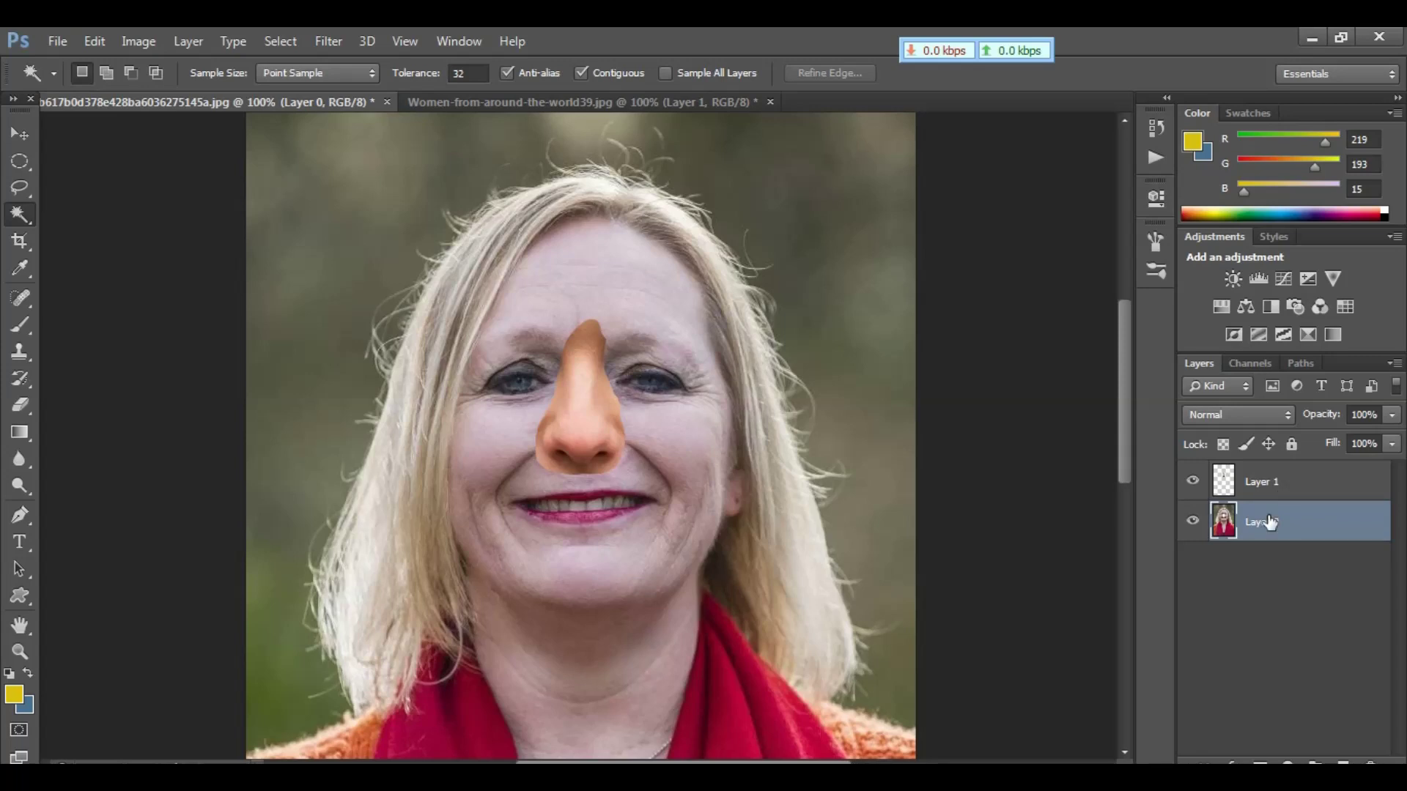
shift+click(1256, 489)
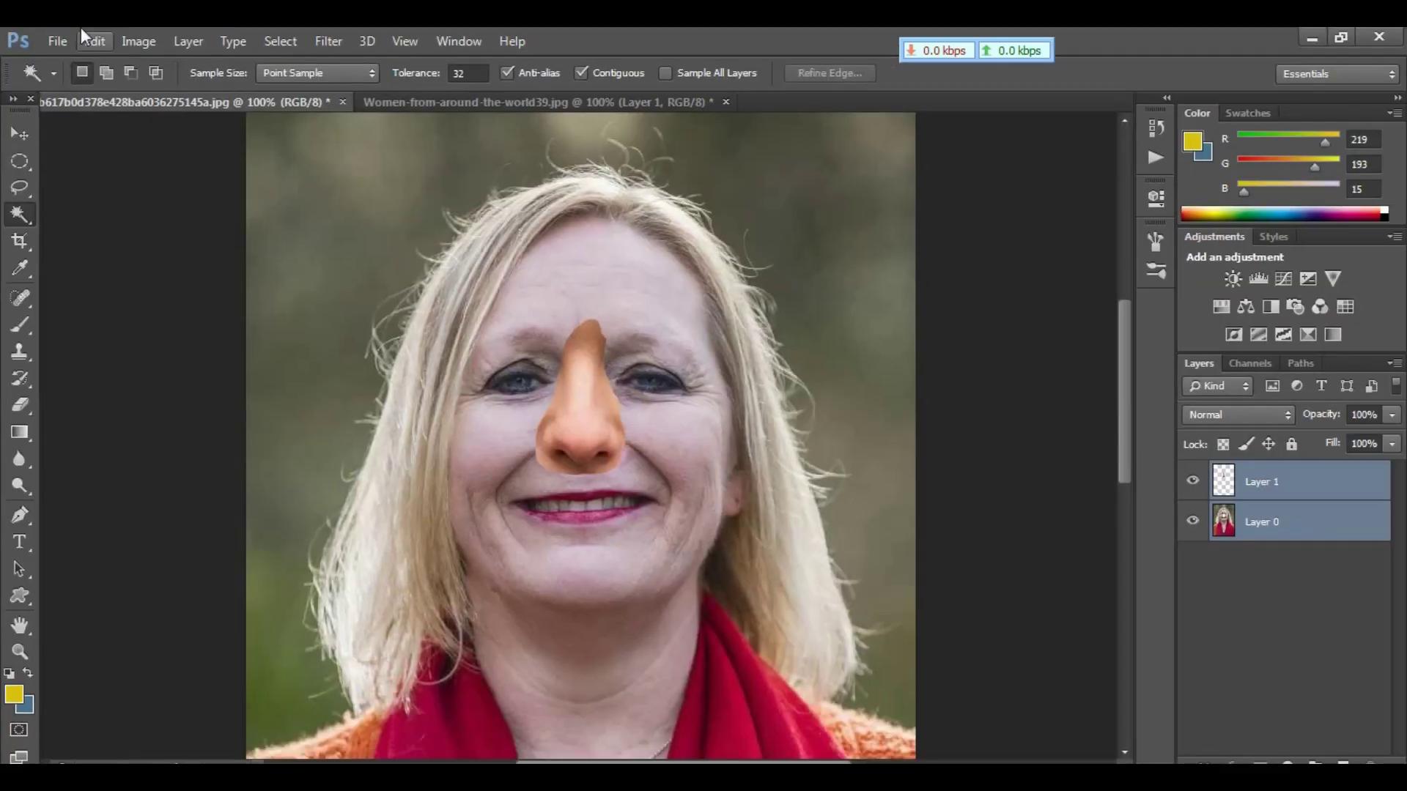
Step: Auto-Blend Layers with Seamless Tones and Colors, then merge both layers into Layer 1
click(90, 41)
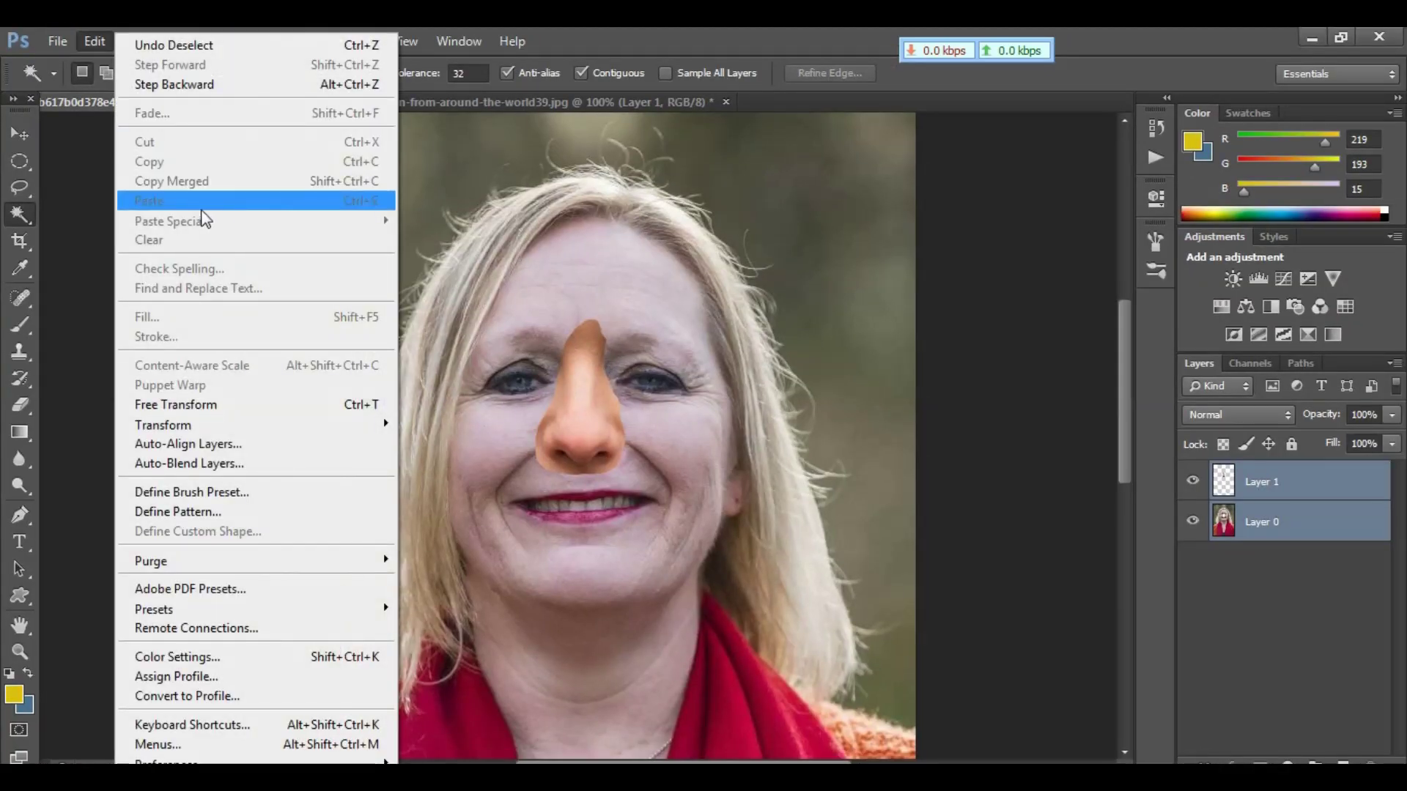
click(169, 463)
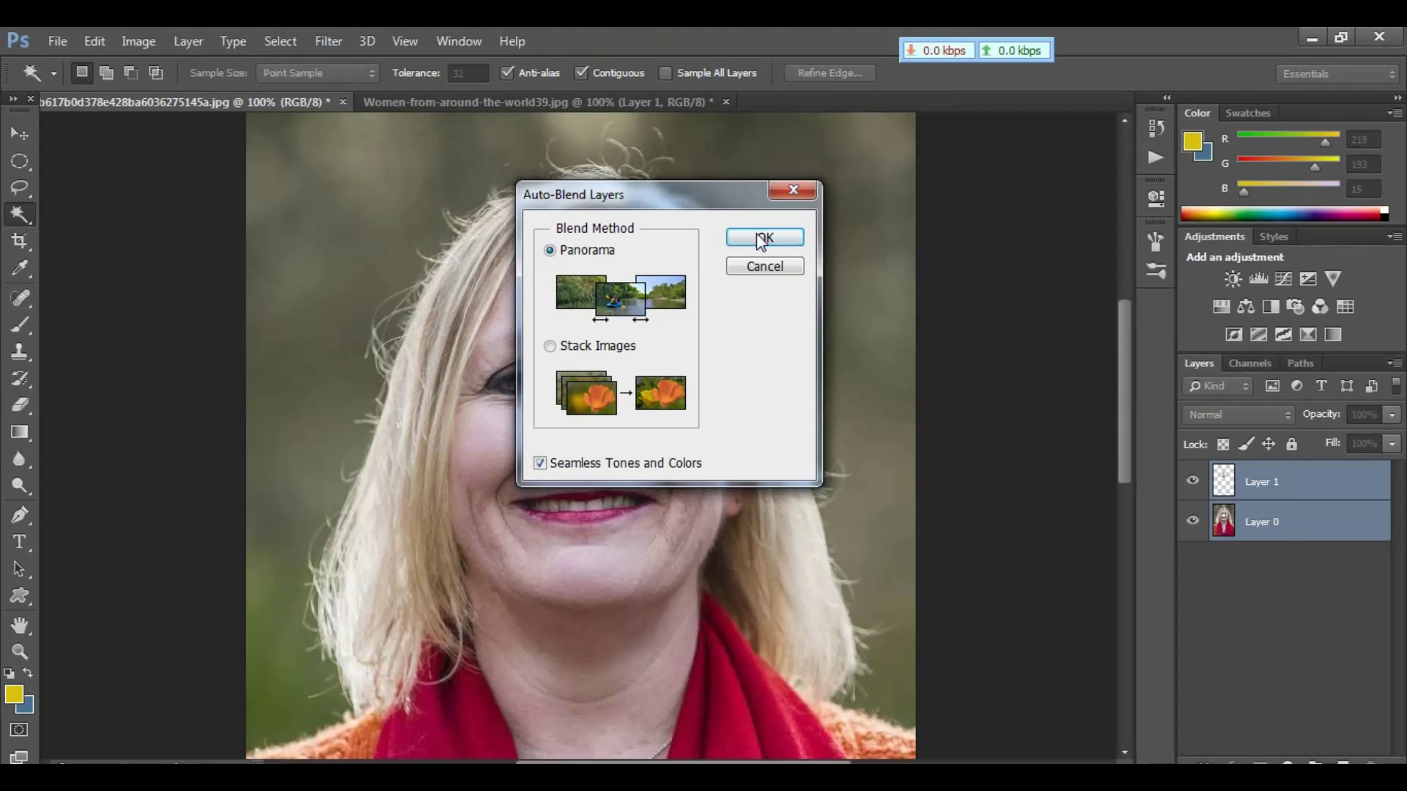
click(759, 236)
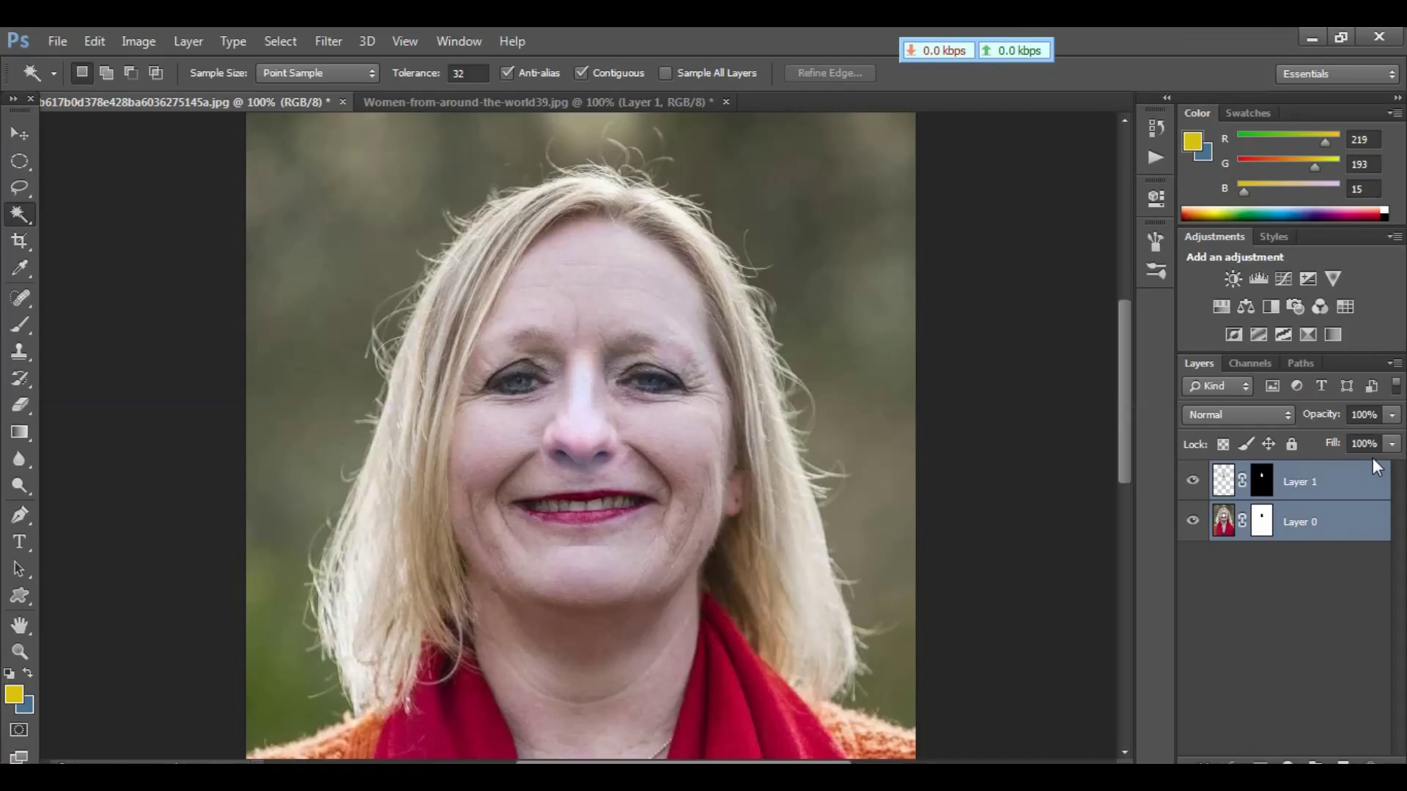
key(ctrl+e)
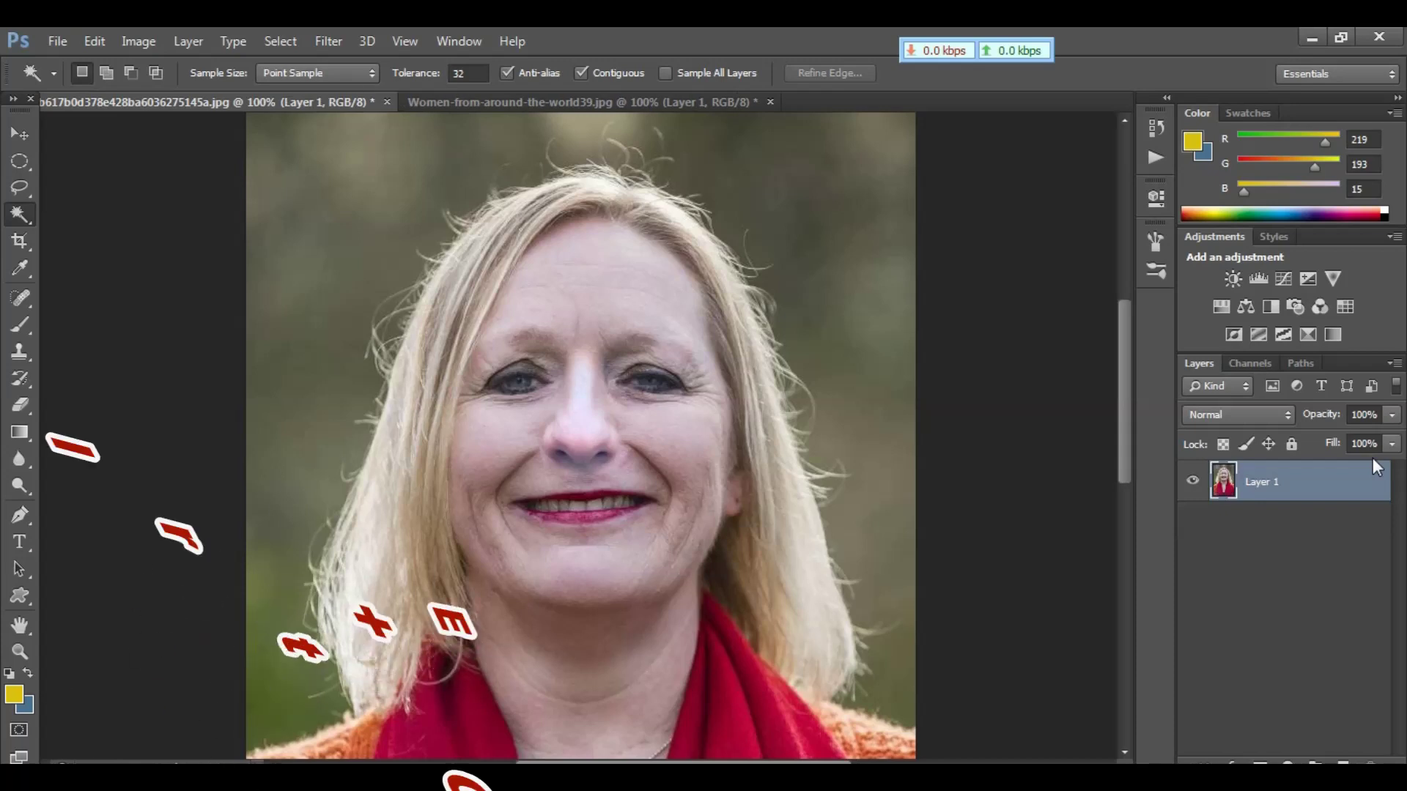